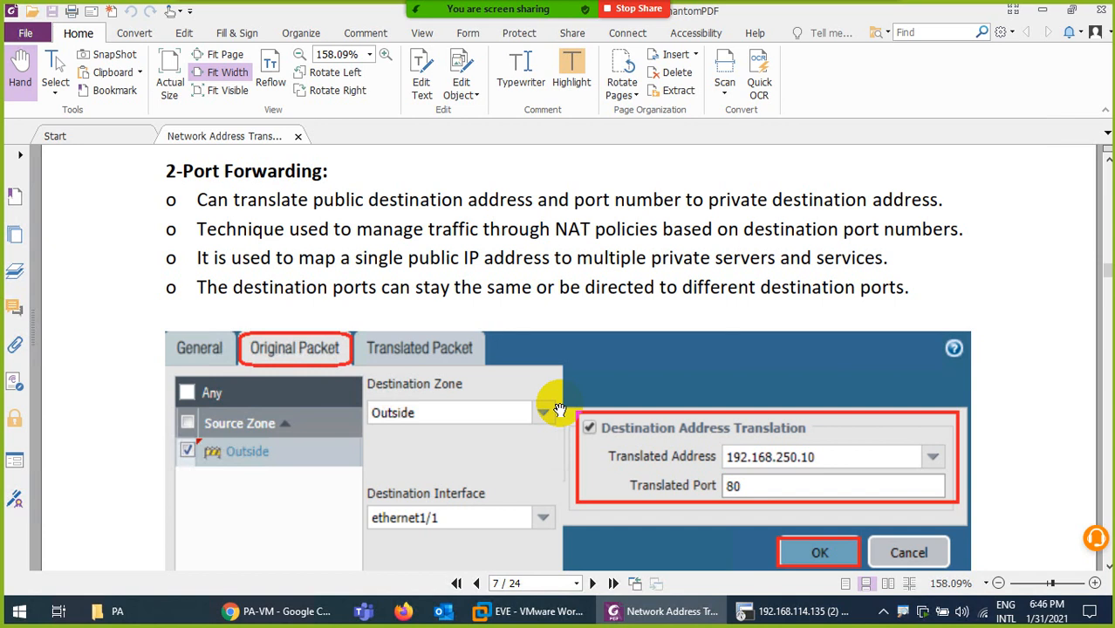
Review the EVE-NG lab topology showing Int-SRV at 192.168.1.10, then bring up SecureCRT
{"action": "left_click", "coordinate": [288, 610]}
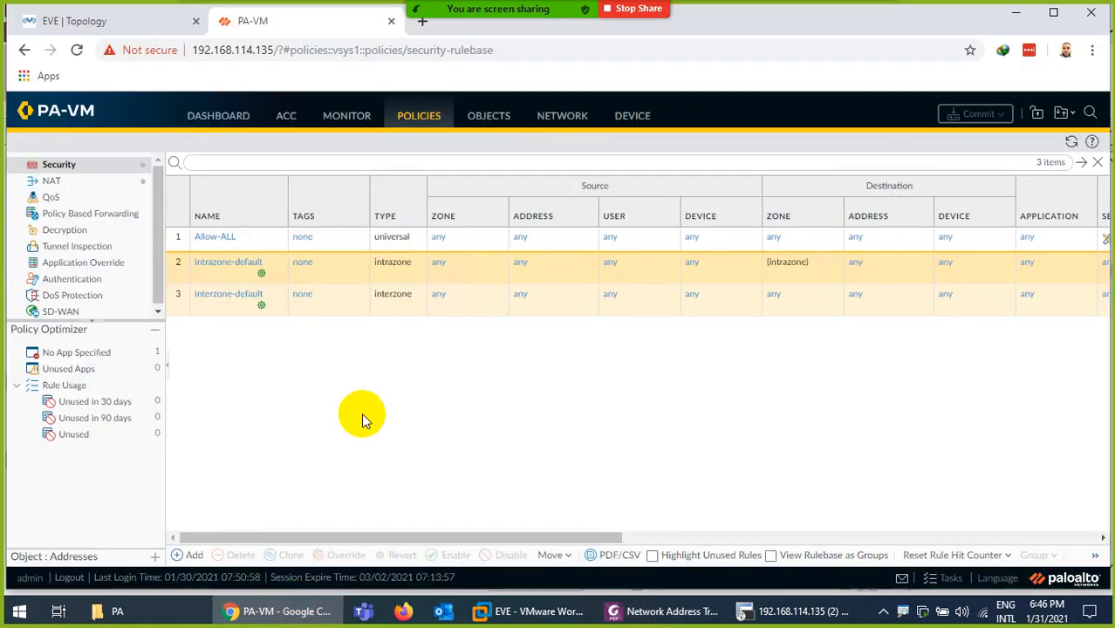
{"action": "left_click", "coordinate": [149, 26]}
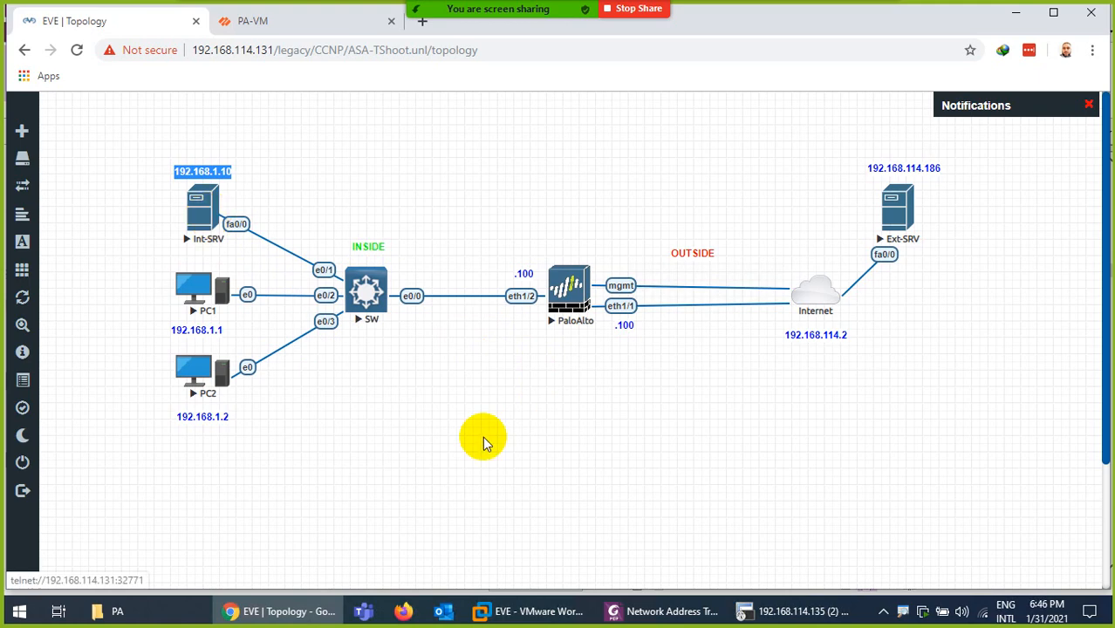
{"action": "left_click", "coordinate": [740, 609]}
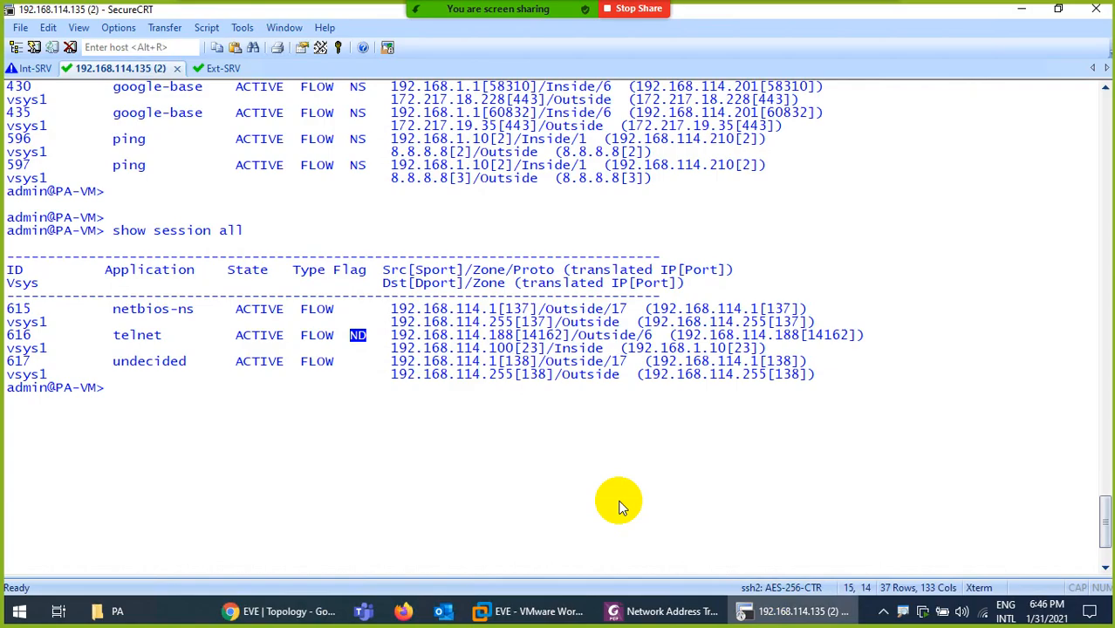
On the Int-SRV console, enter global configuration mode and enable the HTTP server
{"action": "left_click", "coordinate": [35, 68]}
{"action": "key", "text": "Return"}
{"action": "key", "text": "Return"}
{"action": "key", "text": "Return"}
{"action": "key", "text": "Return"}
{"action": "key", "text": "Return"}
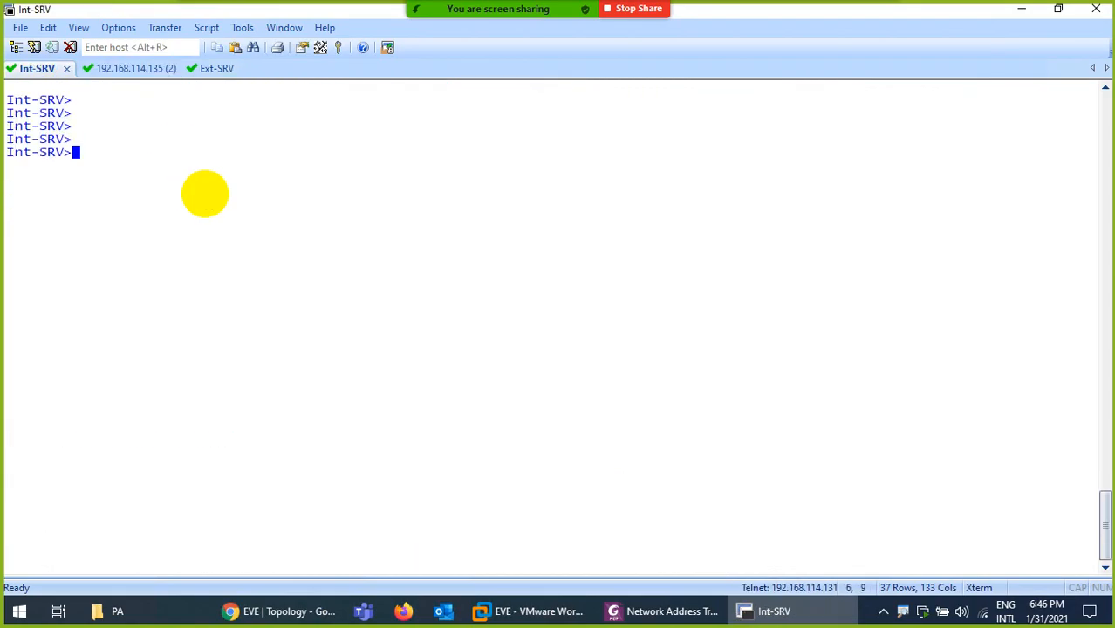
{"action": "type", "text": "en"}
{"action": "key", "text": "Return"}
{"action": "type", "text": "config t"}
{"action": "key", "text": "Return"}
{"action": "key", "text": "Return"}
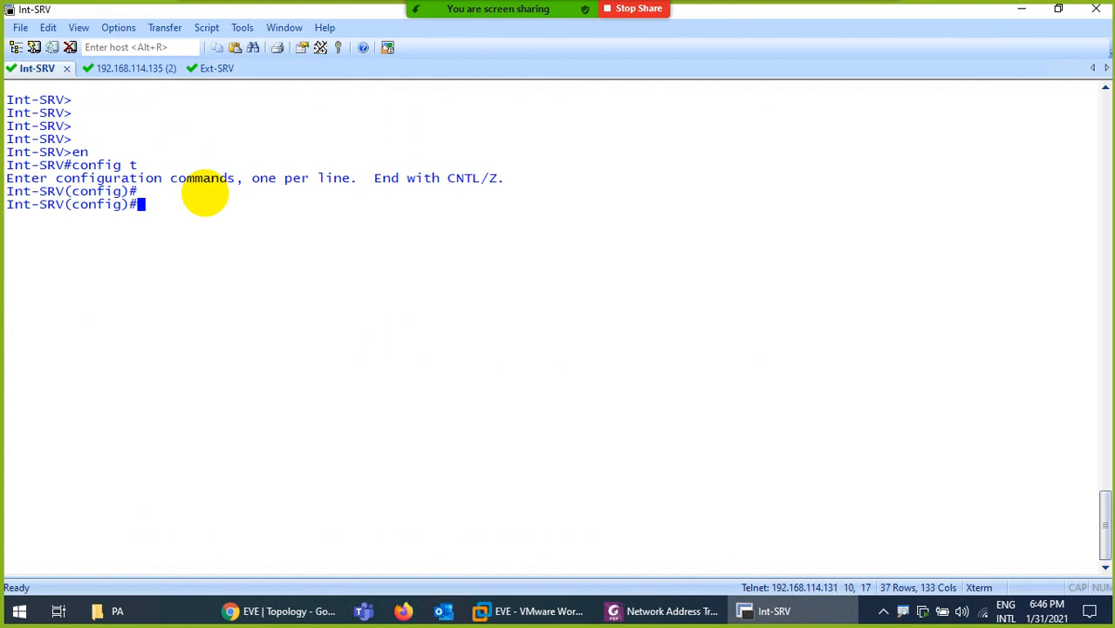
{"action": "type", "text": "ip htt"}
{"action": "key", "text": "Tab"}
{"action": "type", "text": "ser"}
{"action": "key", "text": "Tab"}
{"action": "key", "text": "Return"}
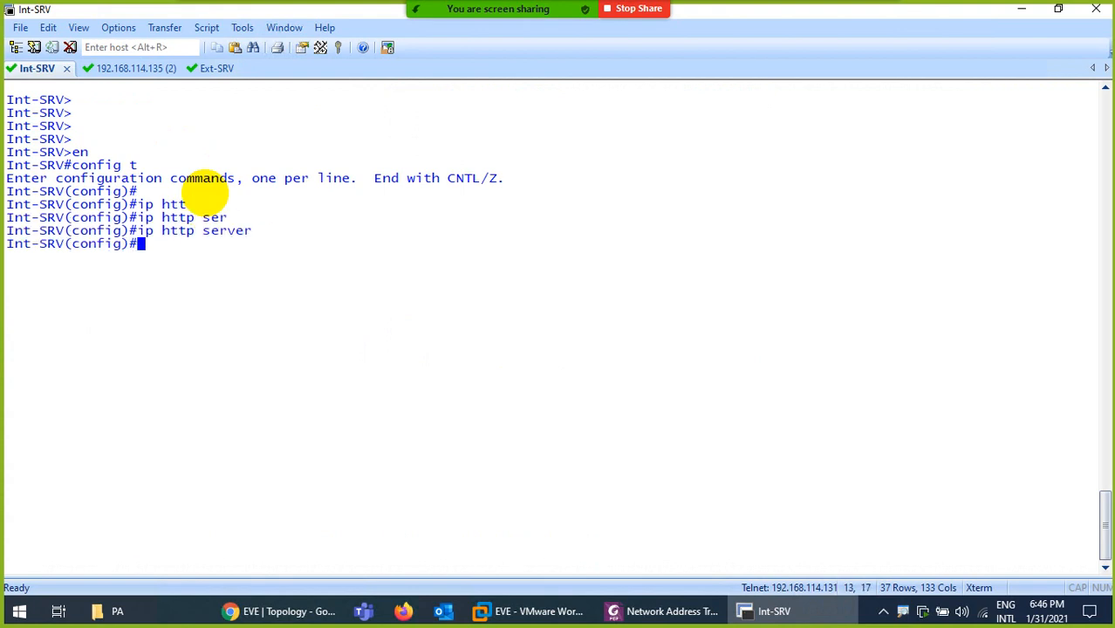
Set Int-SRV's HTTP server authentication to local
{"action": "type", "text": "ip htt"}
{"action": "key", "text": "Tab"}
{"action": "type", "text": "atu"}
{"action": "key", "text": "Tab"}
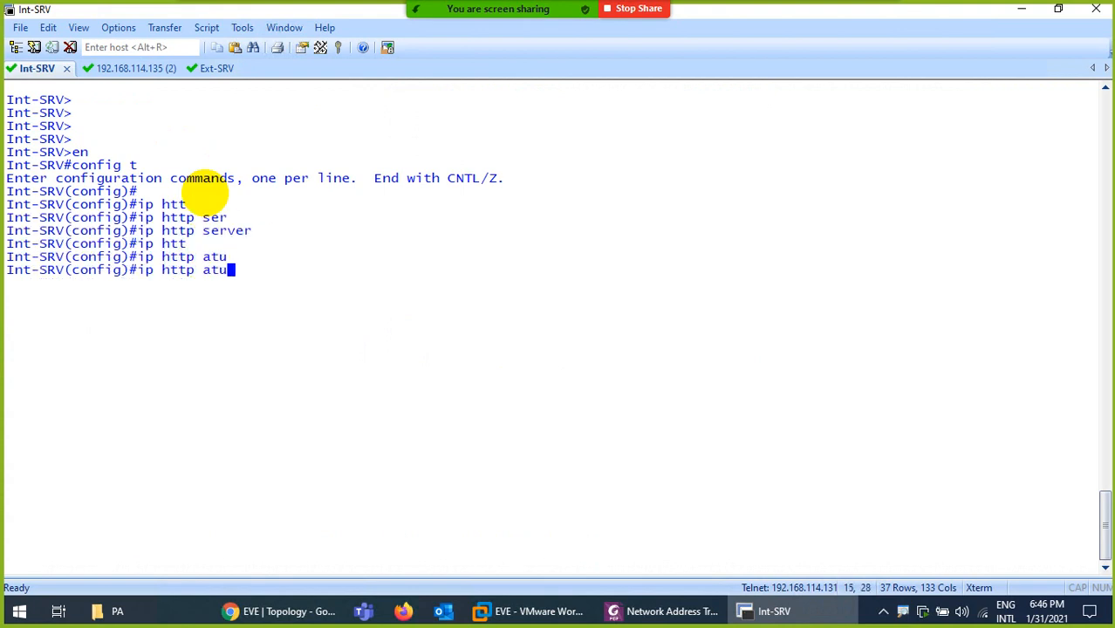
{"action": "key", "text": "BackSpace"}
{"action": "key", "text": "BackSpace"}
{"action": "type", "text": "uth"}
{"action": "key", "text": "Tab"}
{"action": "type", "text": "lo"}
{"action": "key", "text": "Tab"}
{"action": "key", "text": "Return"}
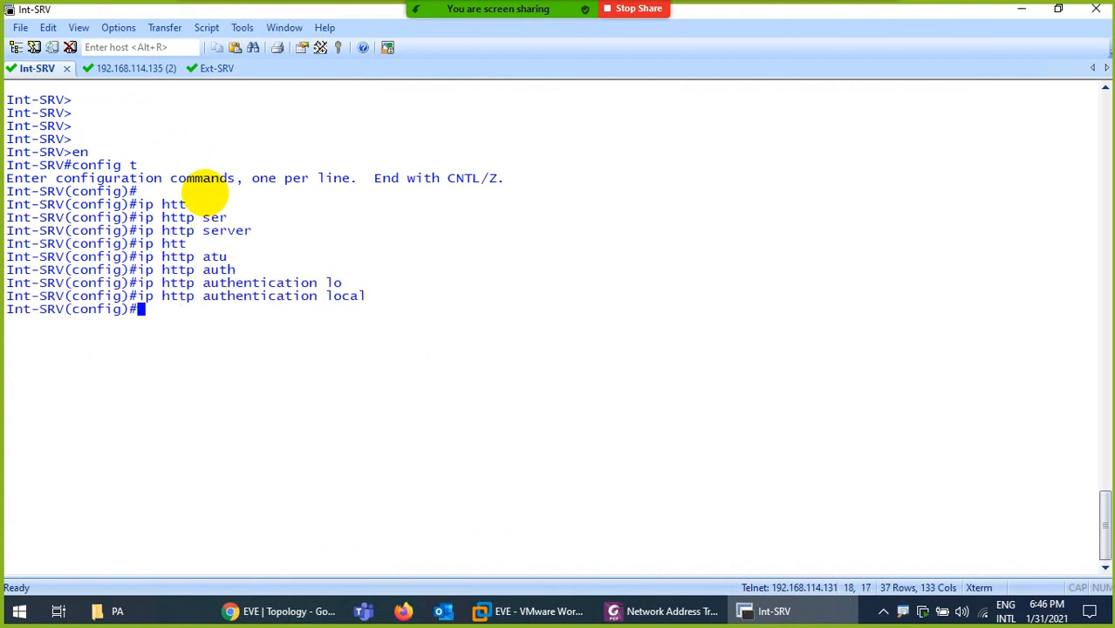
Create local user 'admin' with privilege 15 and a password
{"action": "type", "text": "usern"}
{"action": "key", "text": "Tab"}
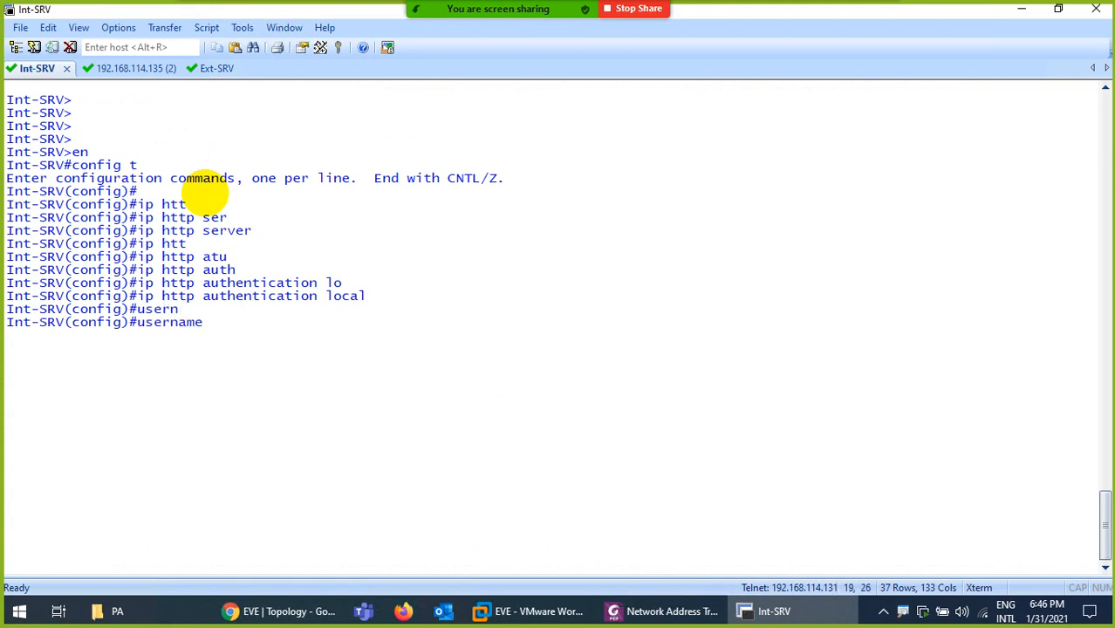
{"action": "type", "text": "admin pr"}
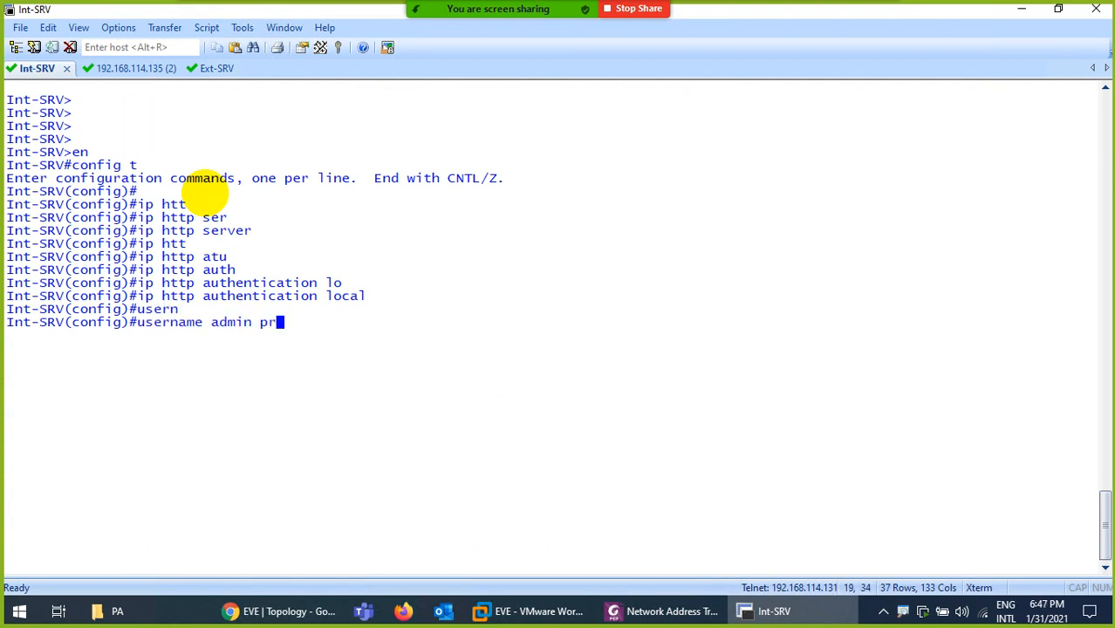
{"action": "key", "text": "Tab"}
{"action": "type", "text": "15 pass"}
{"action": "key", "text": "Tab"}
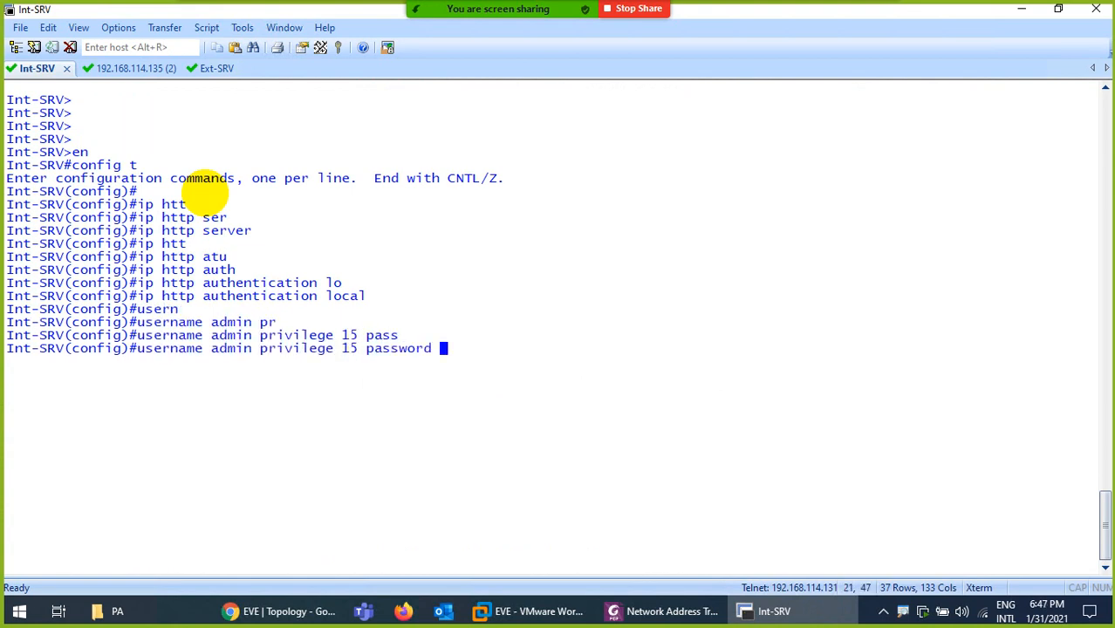
{"action": "type", "text": "123"}
{"action": "key", "text": "Return"}
Exit configuration mode and save the configuration with wr
{"action": "type", "text": "ex"}
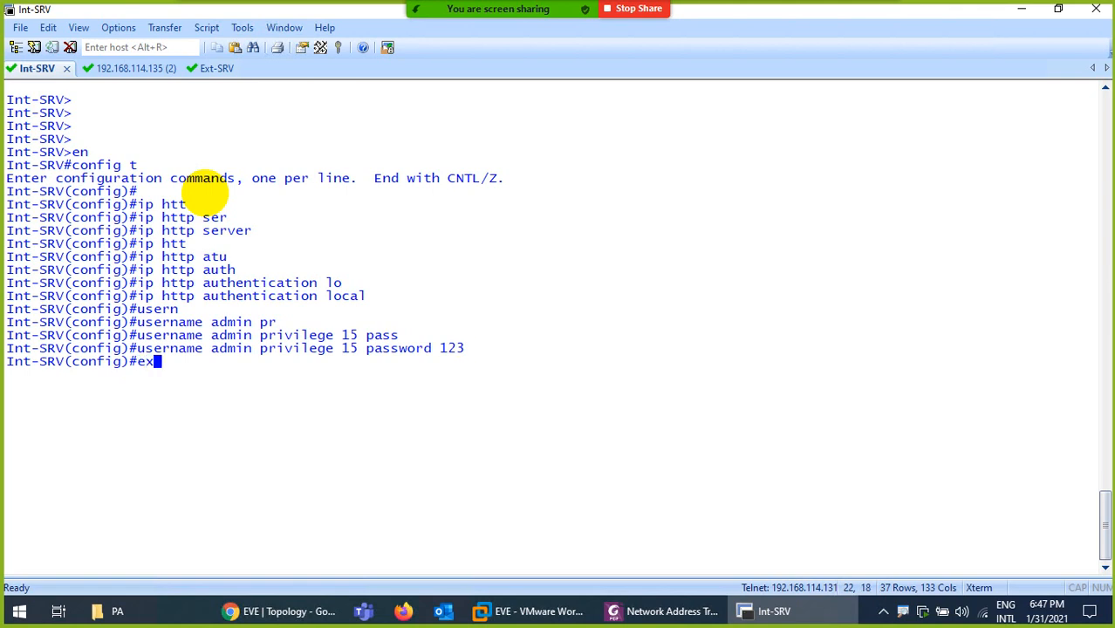
{"action": "type", "text": "it"}
{"action": "key", "text": "Return"}
{"action": "type", "text": "wr"}
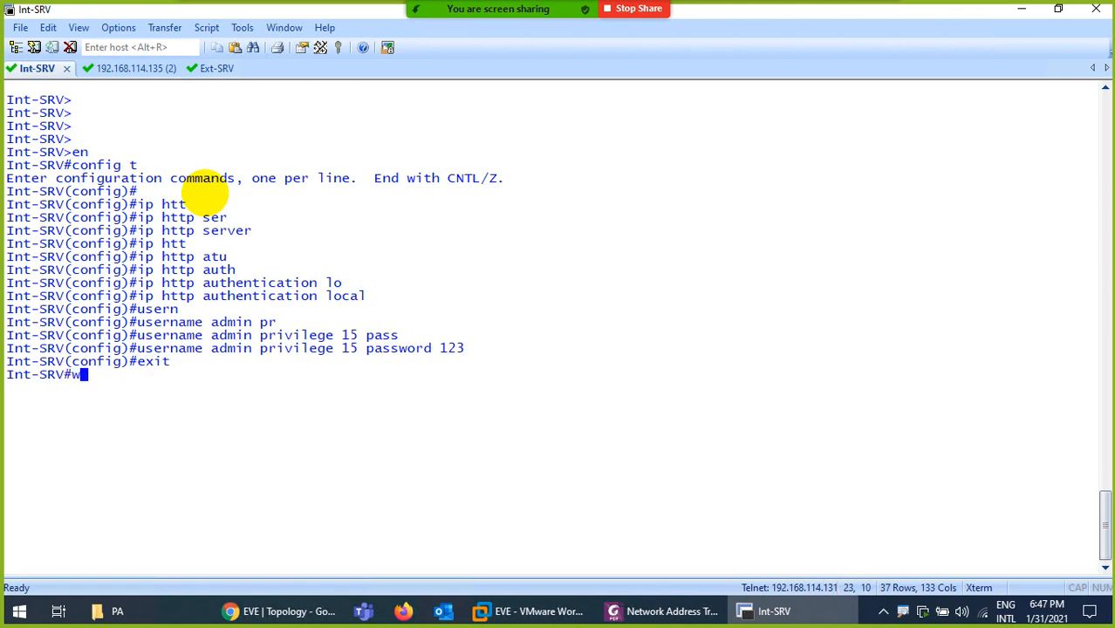
{"action": "key", "text": "Return"}
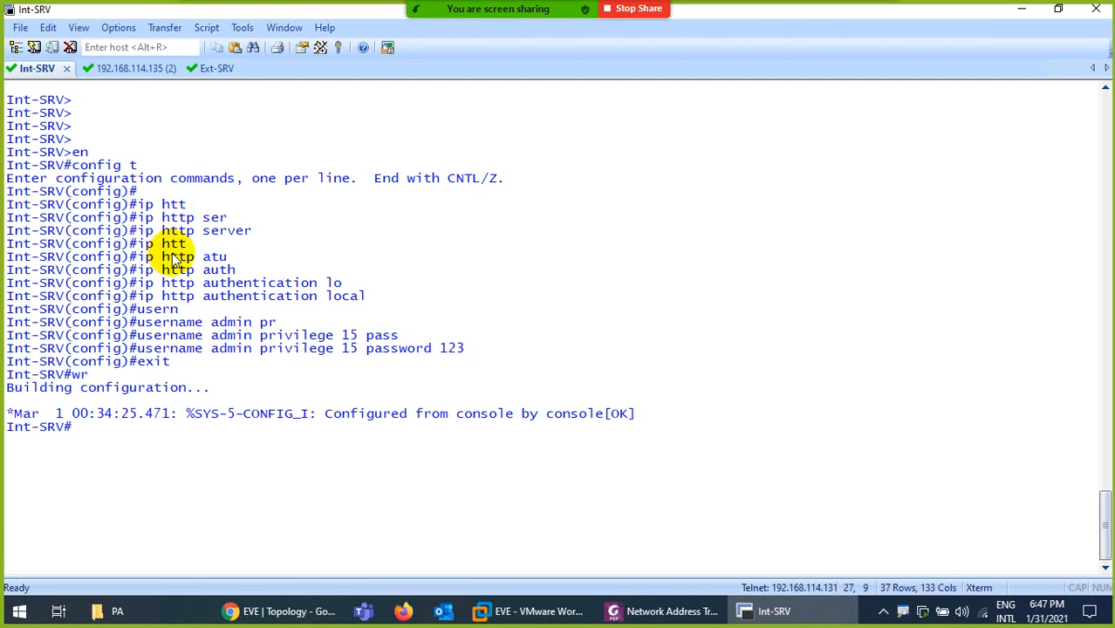
Open the Static-DNAT NAT rule and rename it to PortFW-DNAT
{"action": "left_click", "coordinate": [278, 611]}
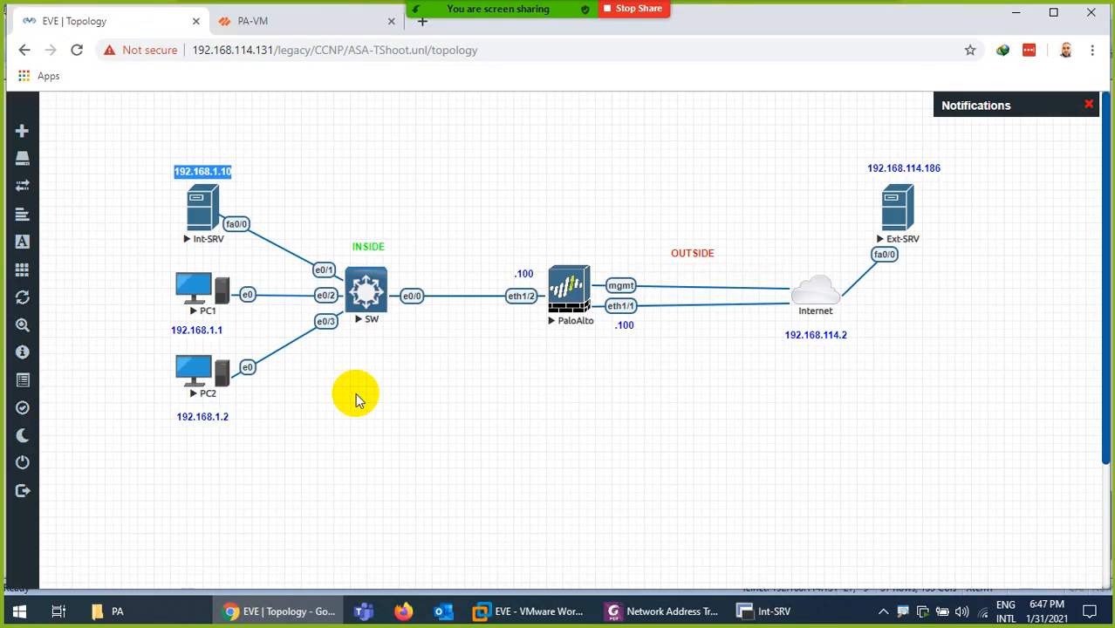
{"action": "left_click", "coordinate": [250, 21]}
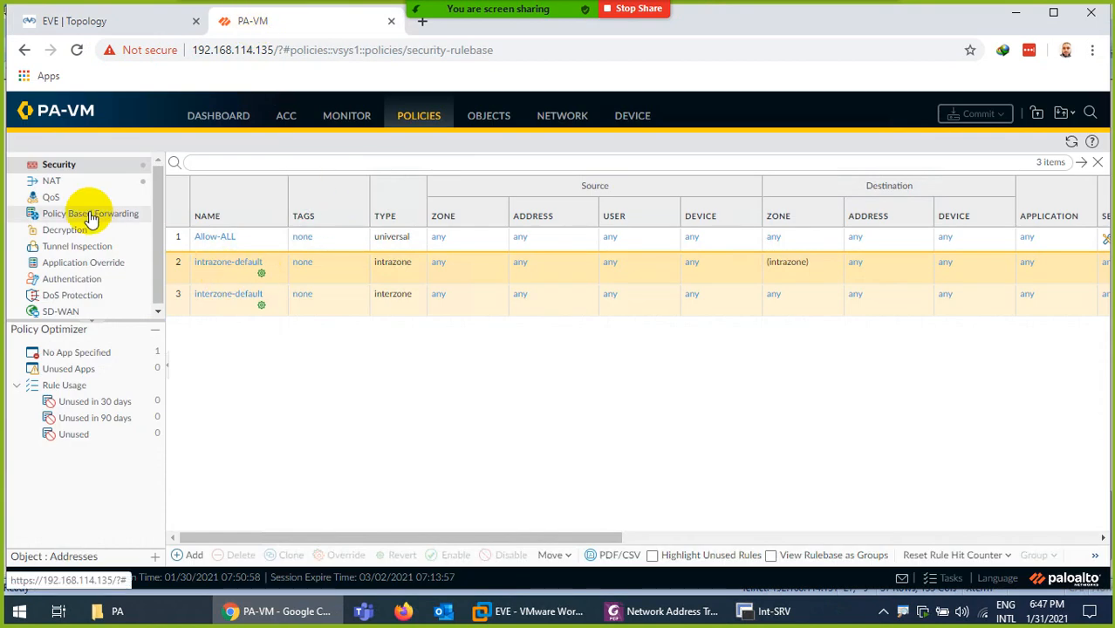
{"action": "left_click", "coordinate": [54, 182]}
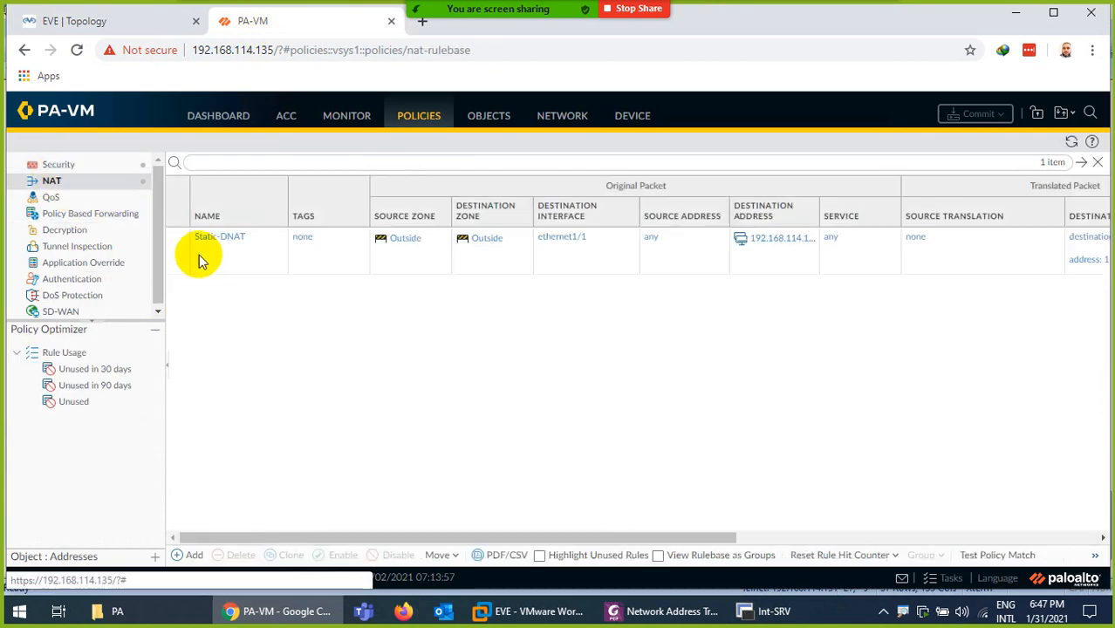
{"action": "left_click", "coordinate": [214, 249]}
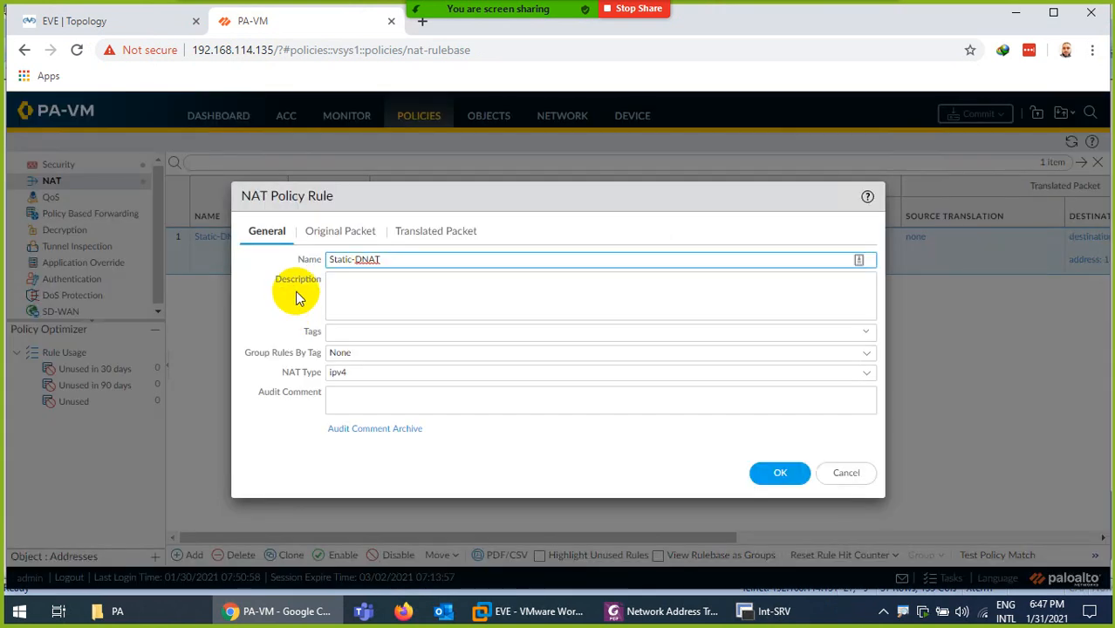
{"action": "double_click", "coordinate": [352, 259]}
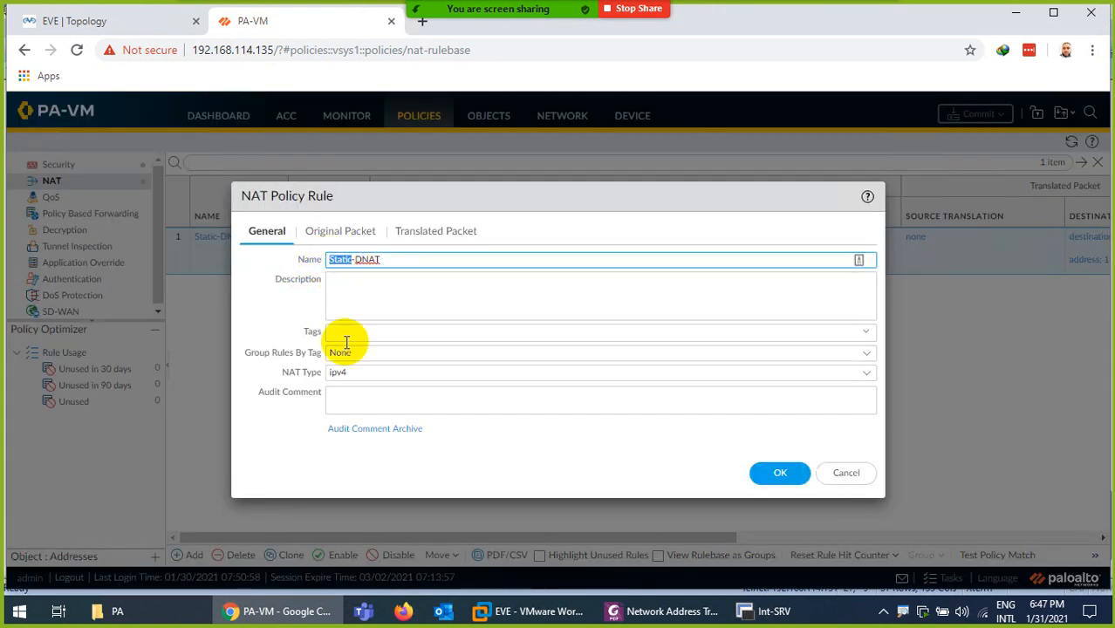
{"action": "type", "text": "Port"}
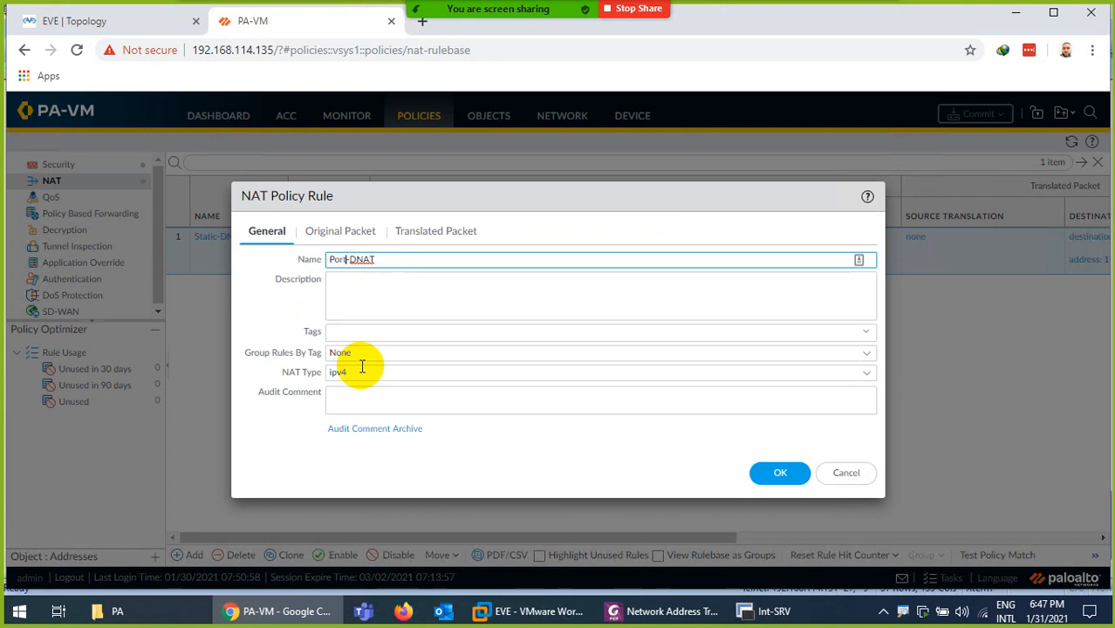
{"action": "type", "text": "FW"}
Limit the rule's original packet service to service-http
{"action": "left_click", "coordinate": [335, 237]}
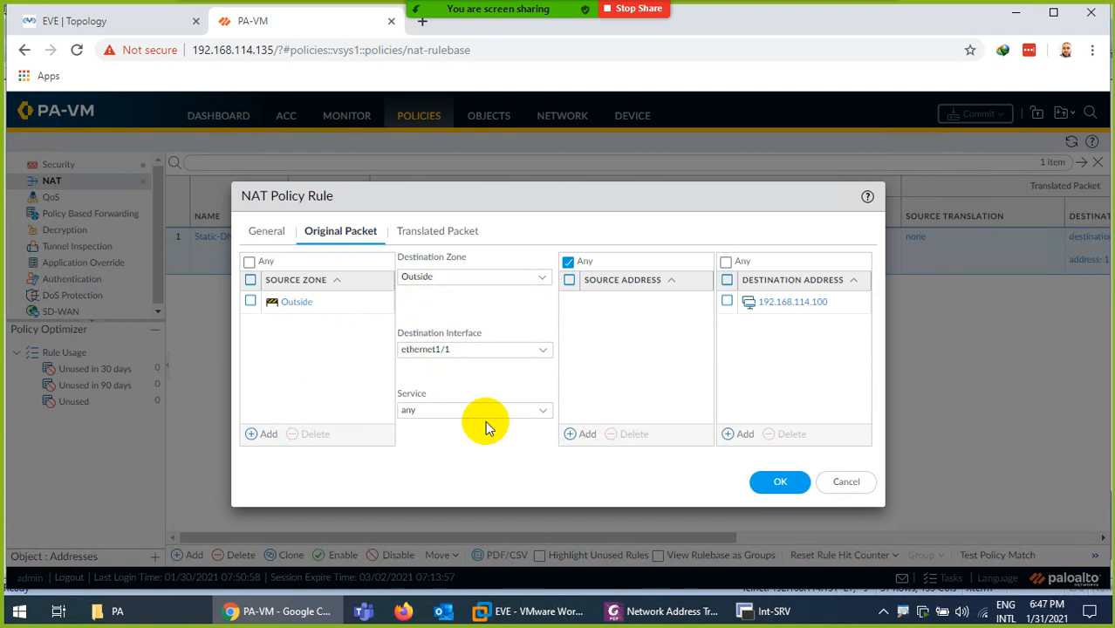
{"action": "left_click", "coordinate": [541, 411]}
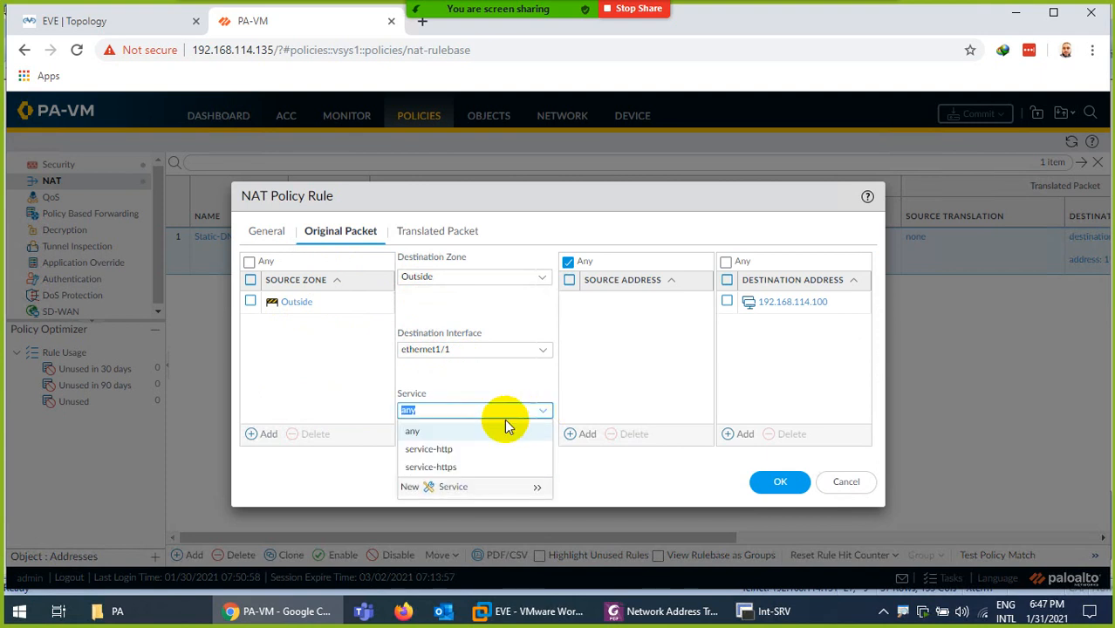
{"action": "left_click", "coordinate": [441, 450]}
{"action": "left_click", "coordinate": [465, 392]}
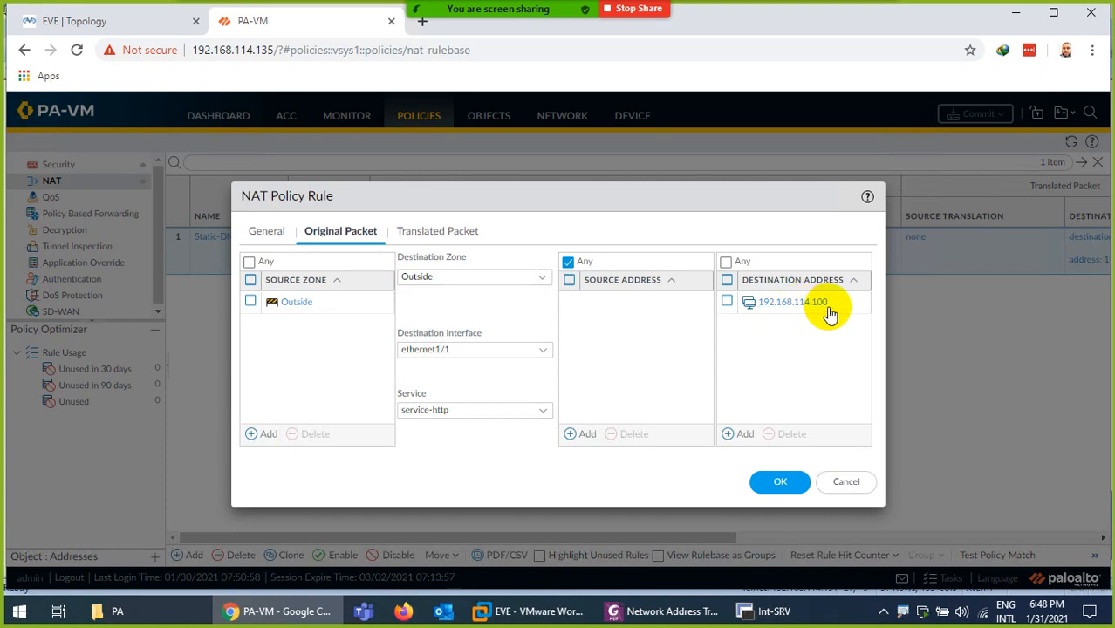
{"action": "left_click", "coordinate": [445, 233]}
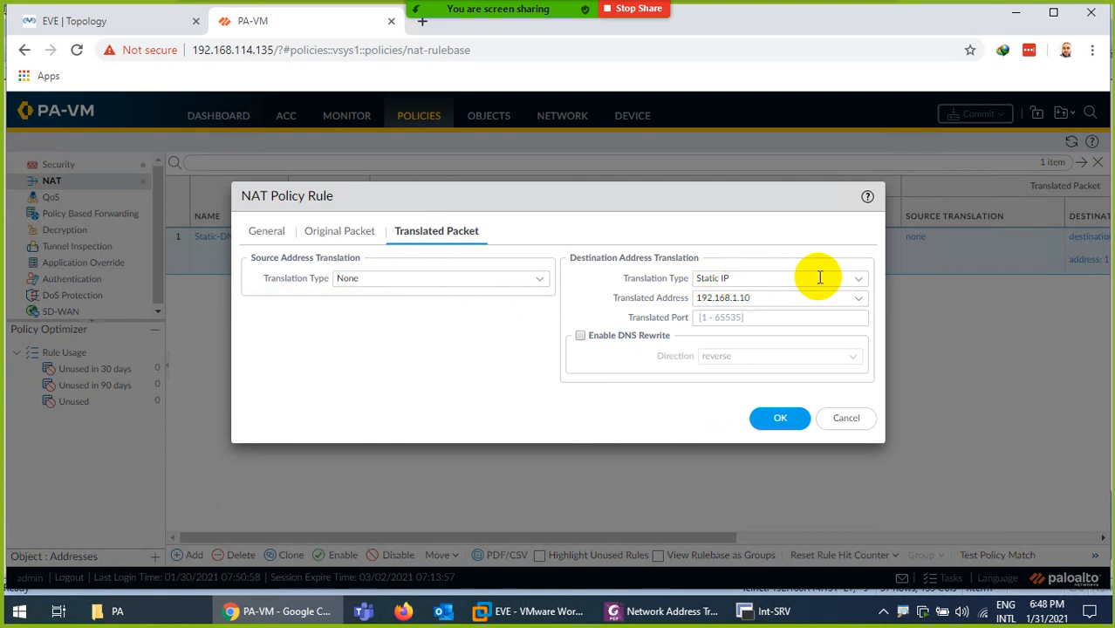
Translate destination to static IP 192.168.1.10 on port 80 and save the PortFW-DNAT rule
{"action": "left_click", "coordinate": [858, 279]}
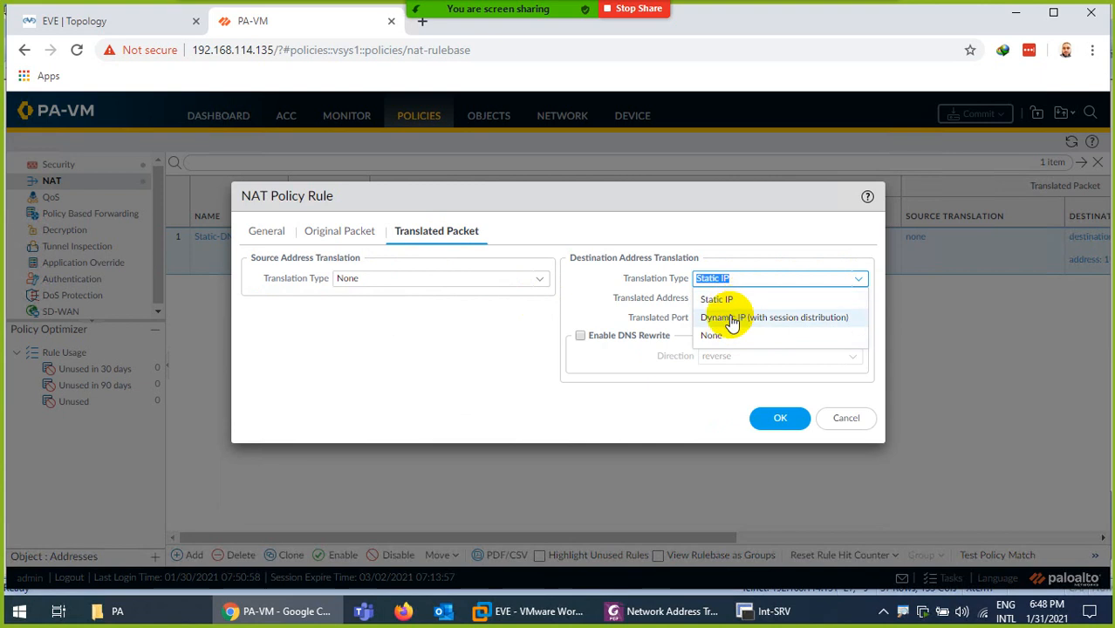
{"action": "left_click", "coordinate": [727, 301]}
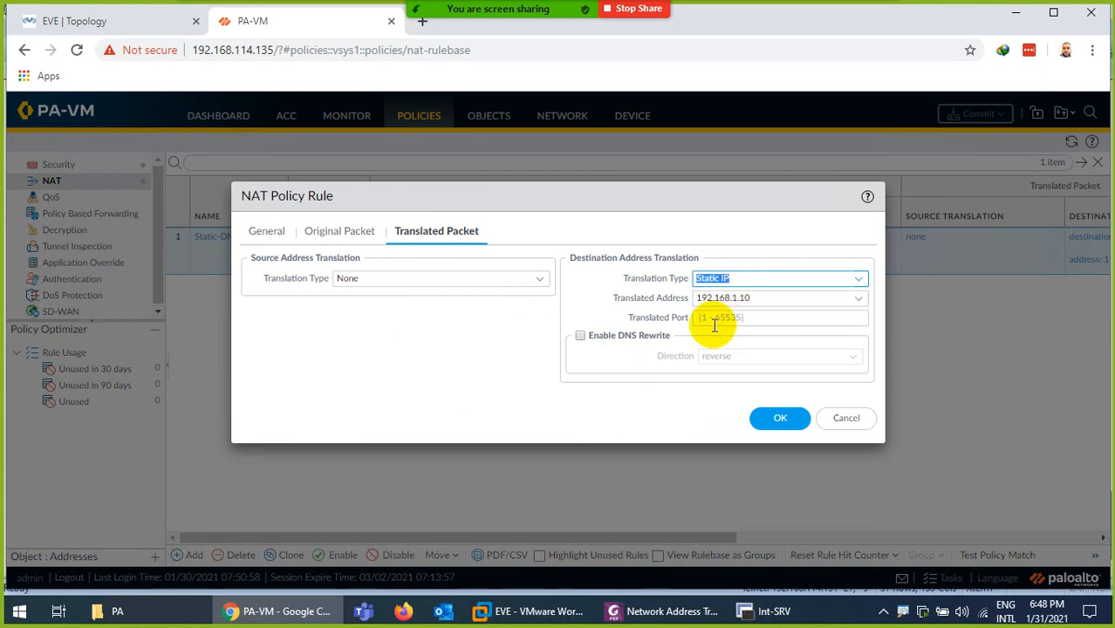
{"action": "left_click", "coordinate": [757, 317]}
{"action": "type", "text": "80"}
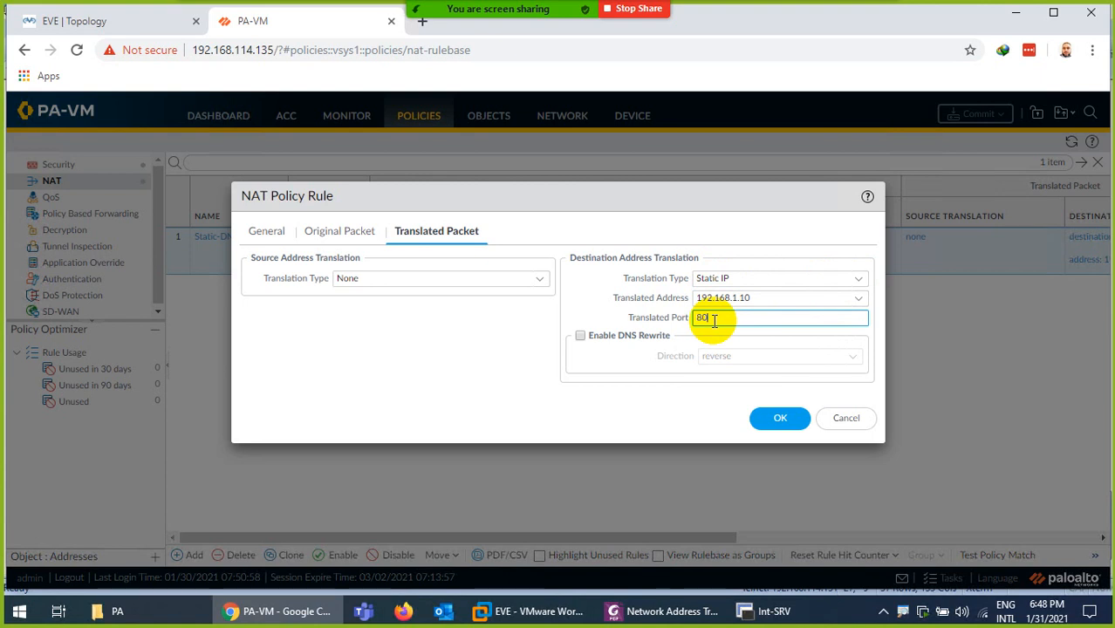
{"action": "left_click", "coordinate": [780, 418]}
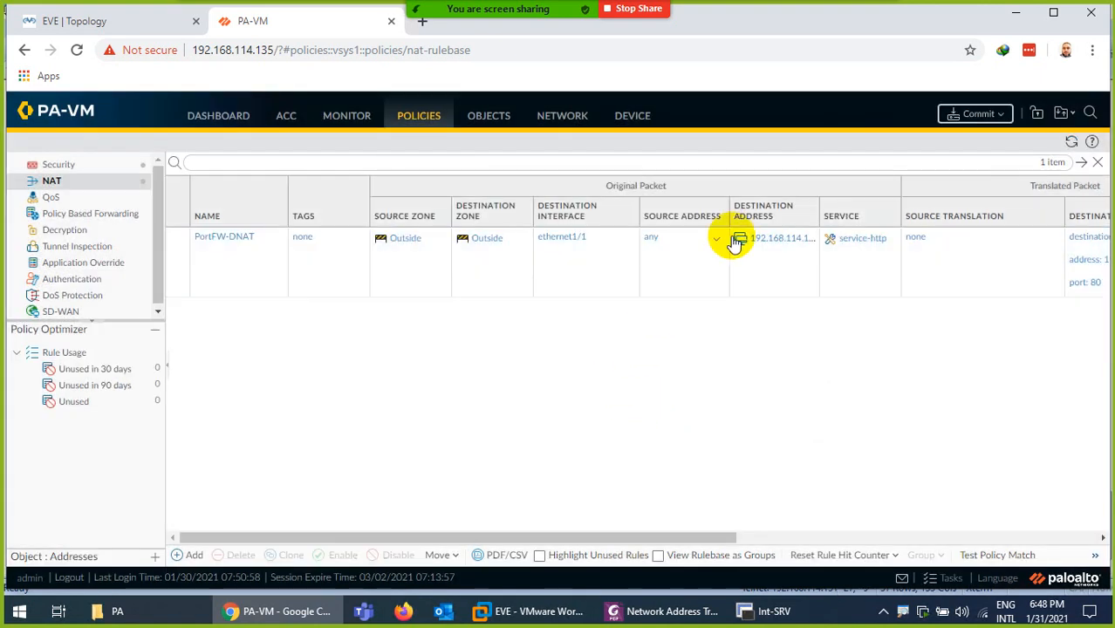
Commit all pending changes to the PA-VM firewall
{"action": "left_click", "coordinate": [972, 116]}
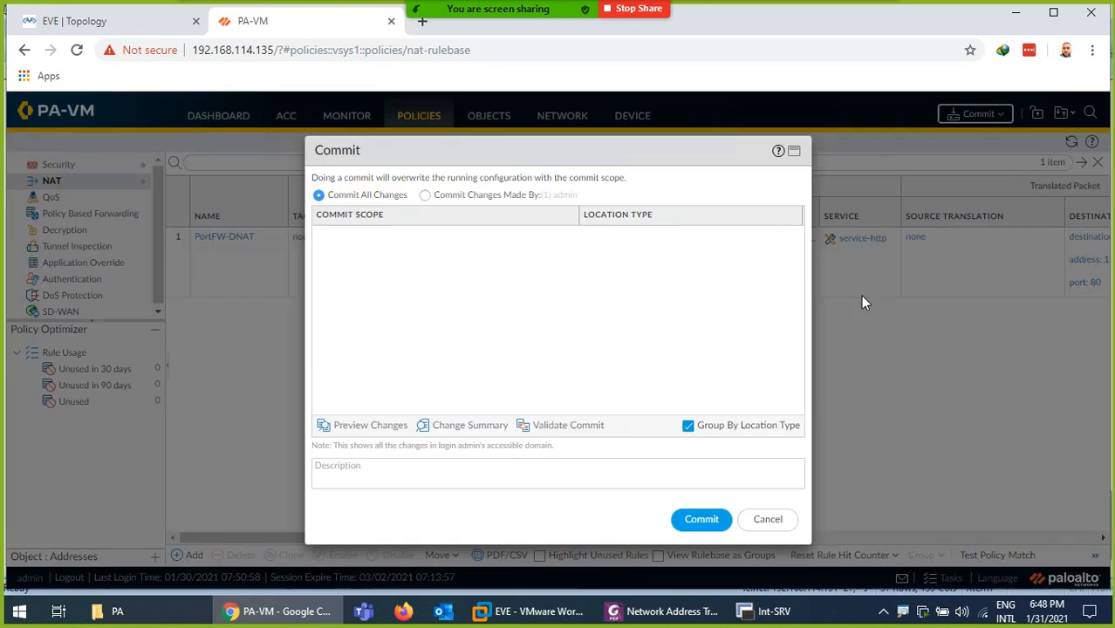
{"action": "left_click", "coordinate": [702, 519]}
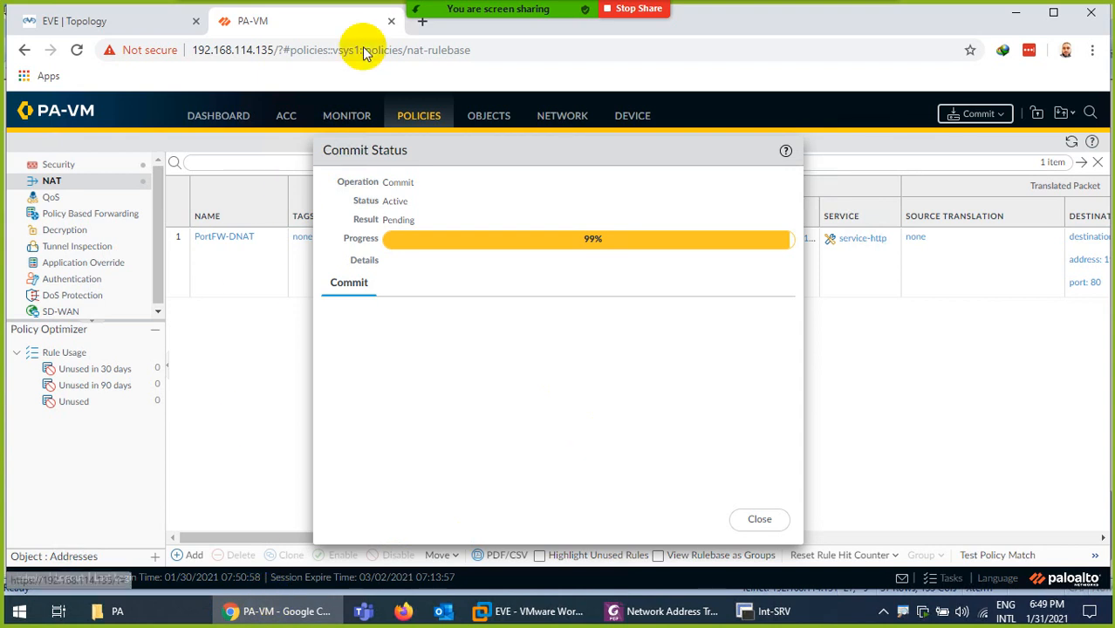
{"action": "left_click", "coordinate": [410, 615]}
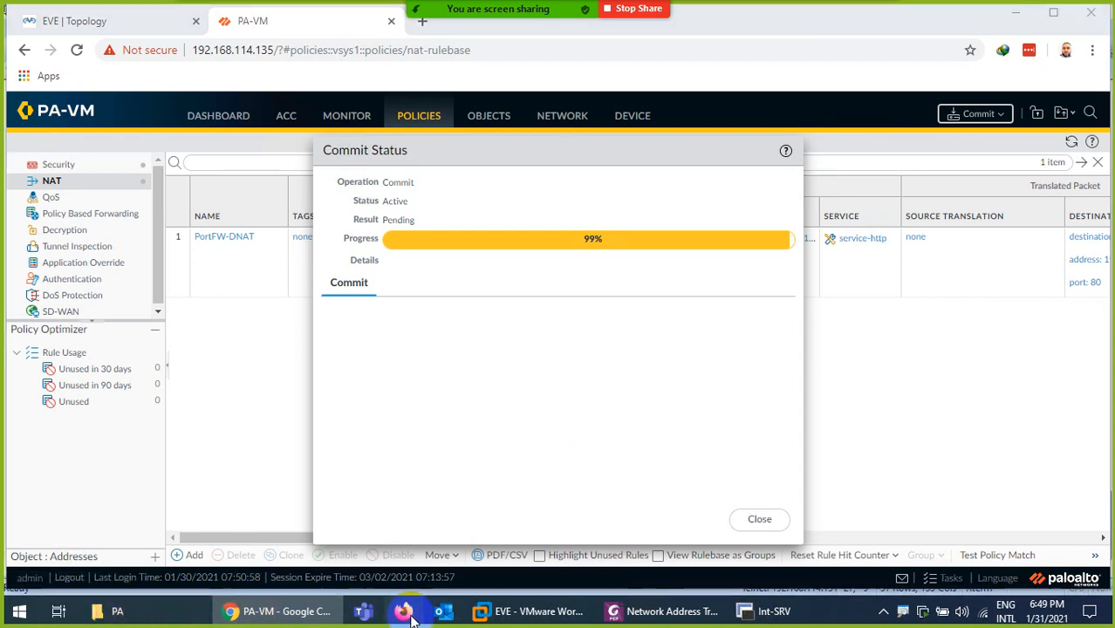
{"action": "left_click", "coordinate": [42, 23]}
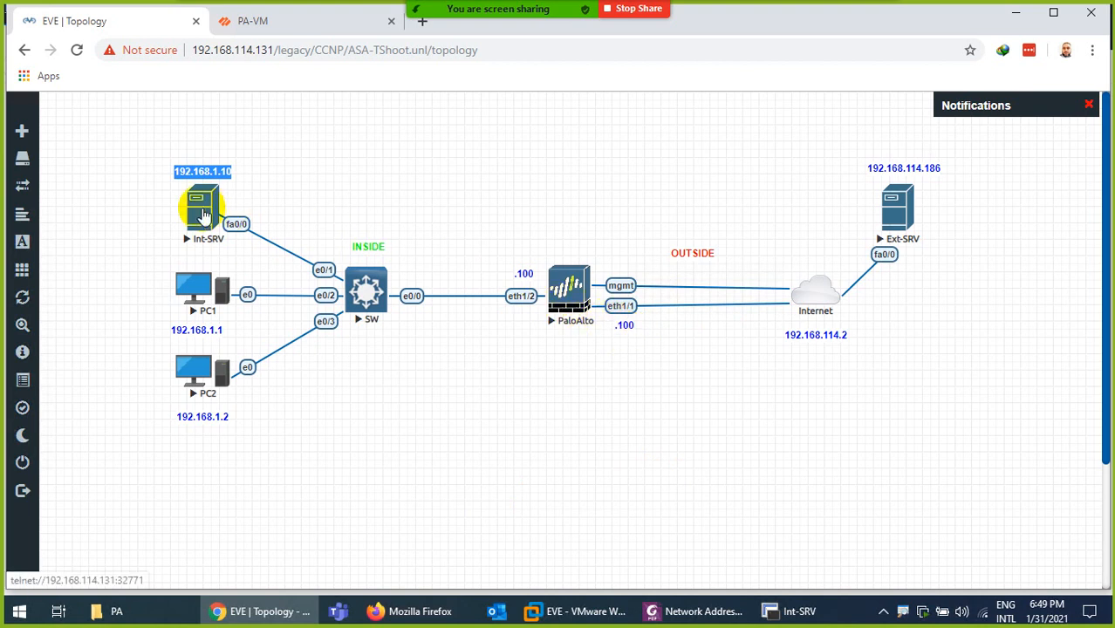
{"action": "left_click", "coordinate": [415, 611]}
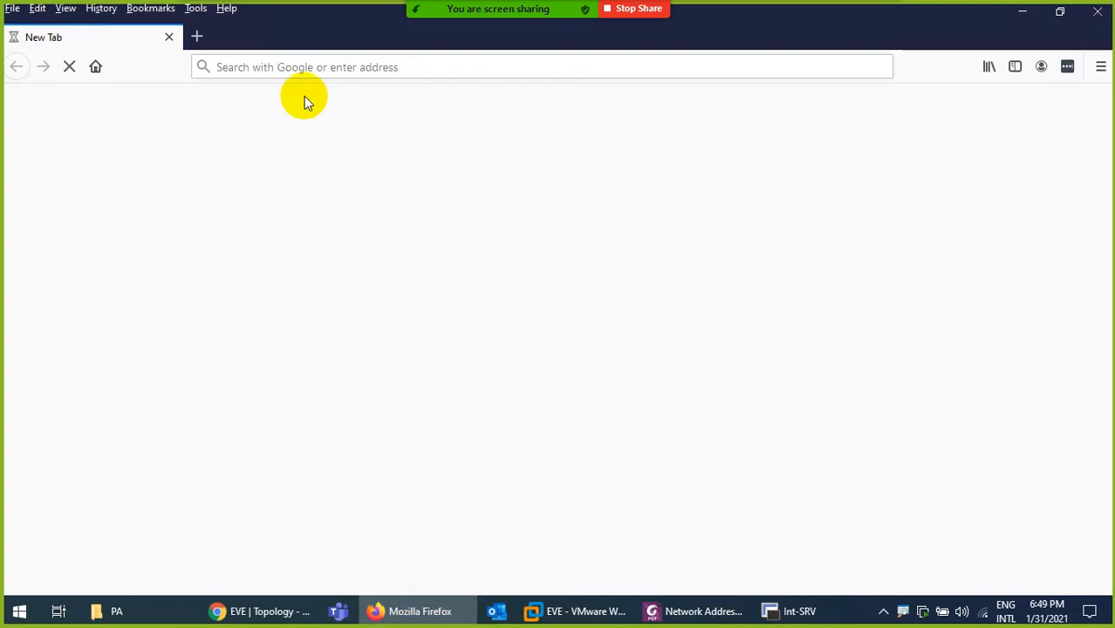
{"action": "left_click", "coordinate": [277, 74]}
{"action": "type", "text": "http:"}
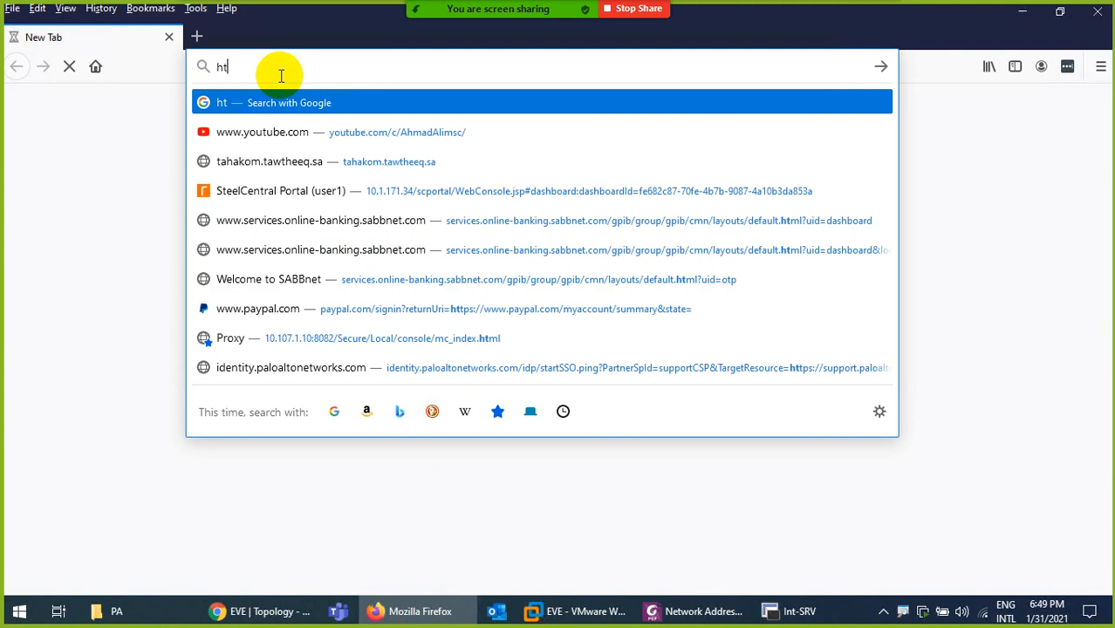
{"action": "type", "text": "192.168.11"}
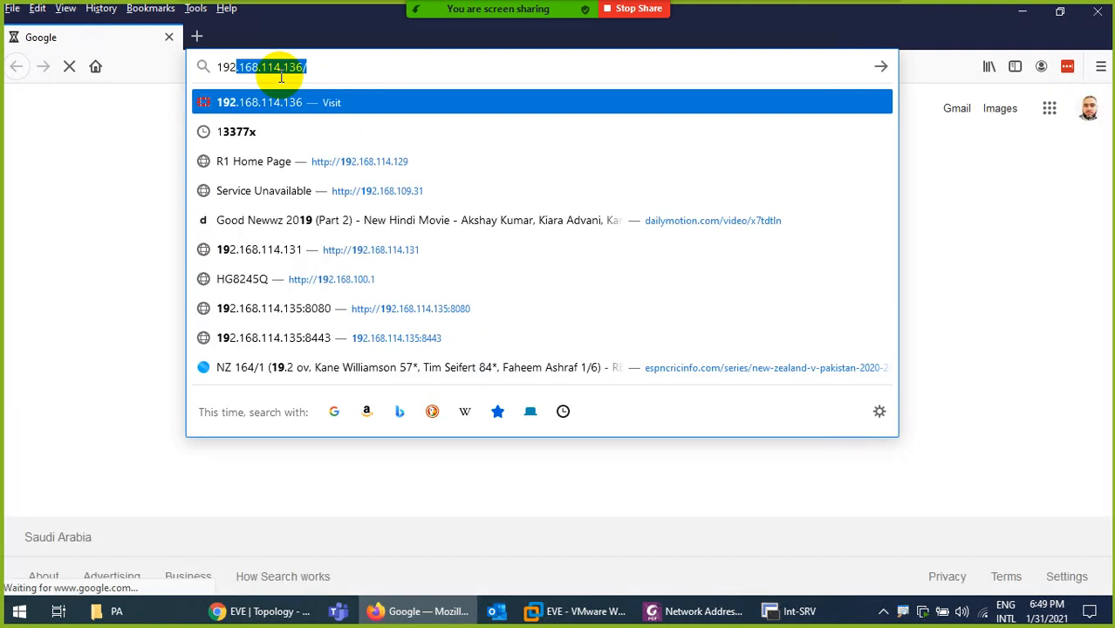
{"action": "type", "text": "4."}
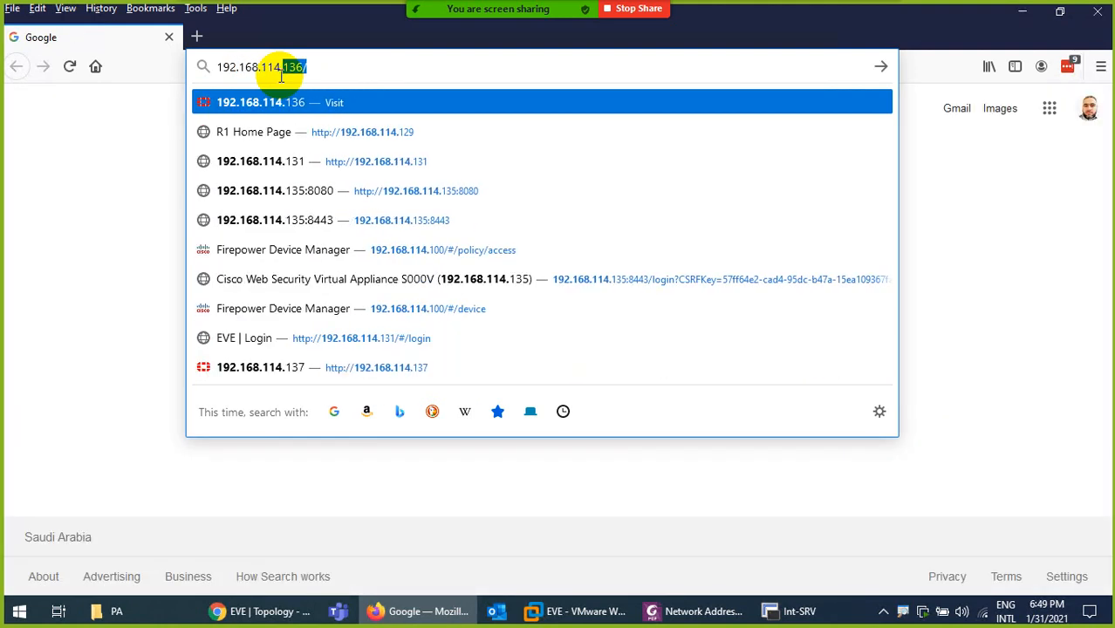
{"action": "type", "text": "100"}
{"action": "key", "text": "Return"}
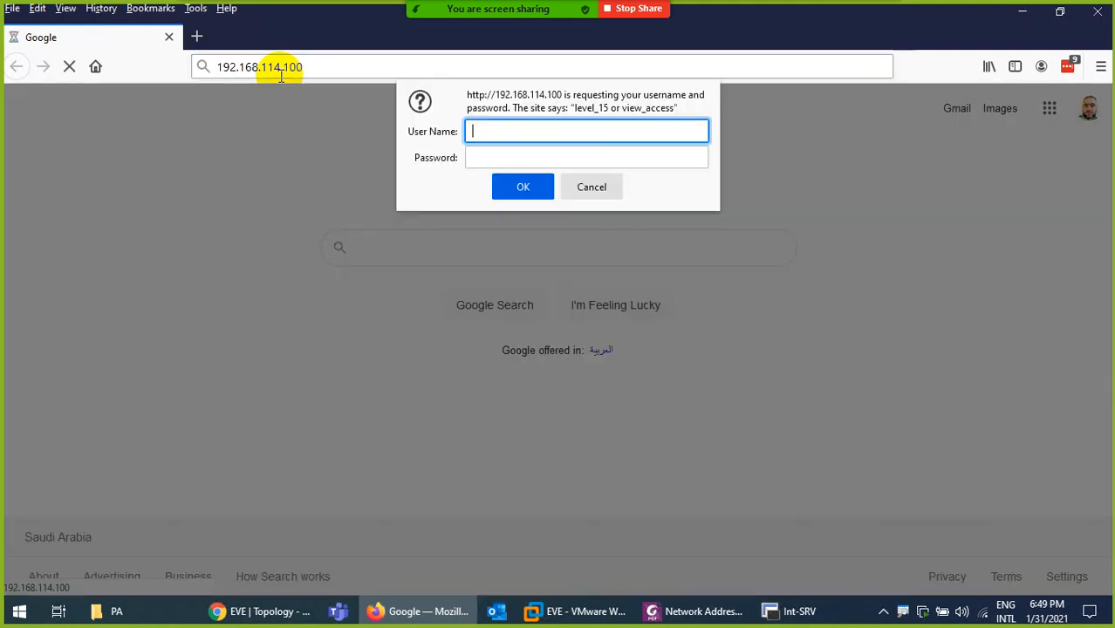
Log in as admin with the password and decline saving the login
{"action": "type", "text": "admin"}
{"action": "key", "text": "Tab"}
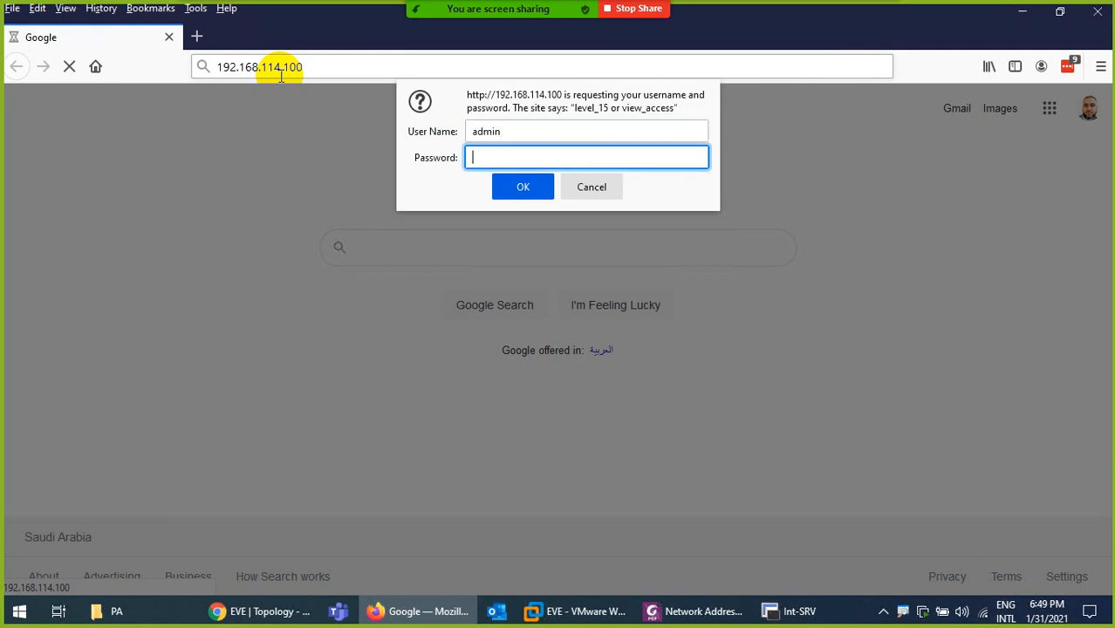
{"action": "type", "text": "123"}
{"action": "key", "text": "Return"}
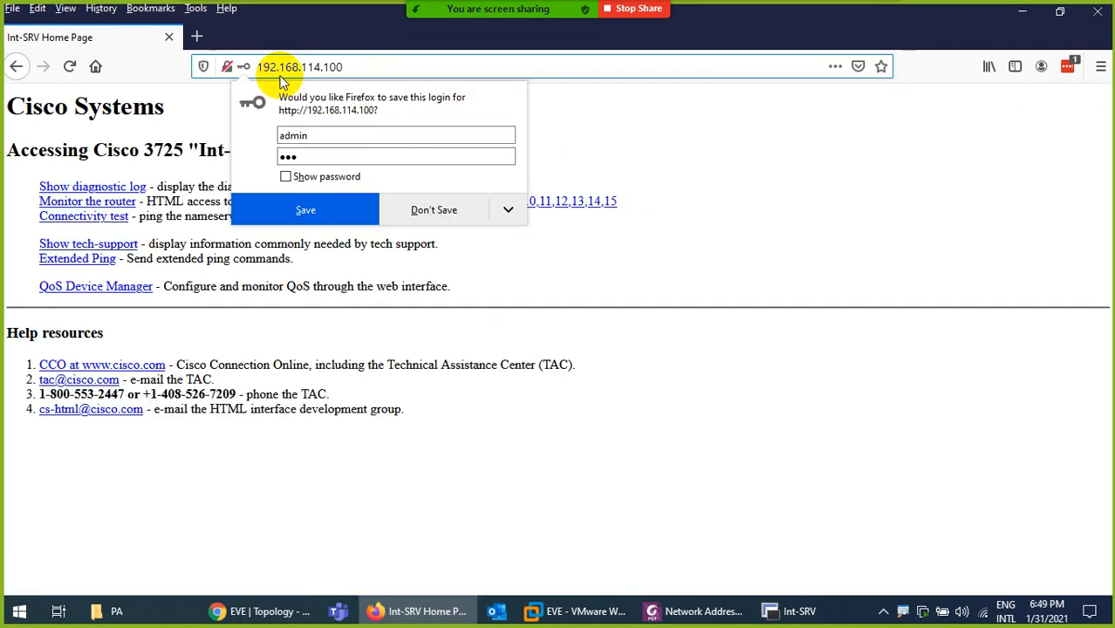
{"action": "left_click", "coordinate": [429, 214]}
{"action": "left_click_drag", "start_coordinate": [189, 150], "coordinate": [278, 150]}
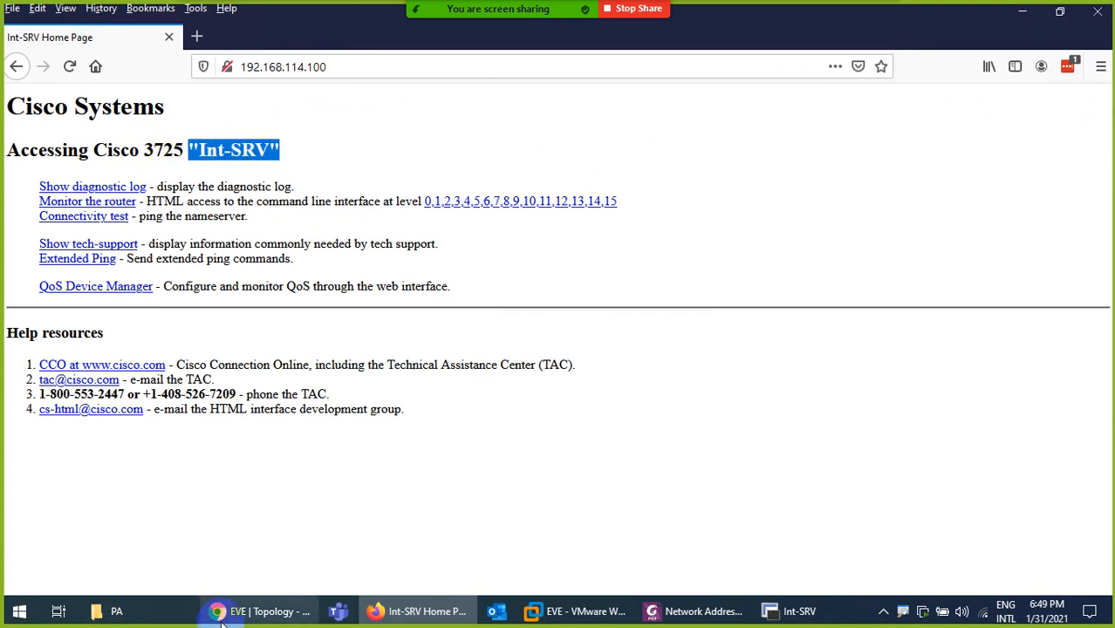
{"action": "left_click", "coordinate": [268, 602]}
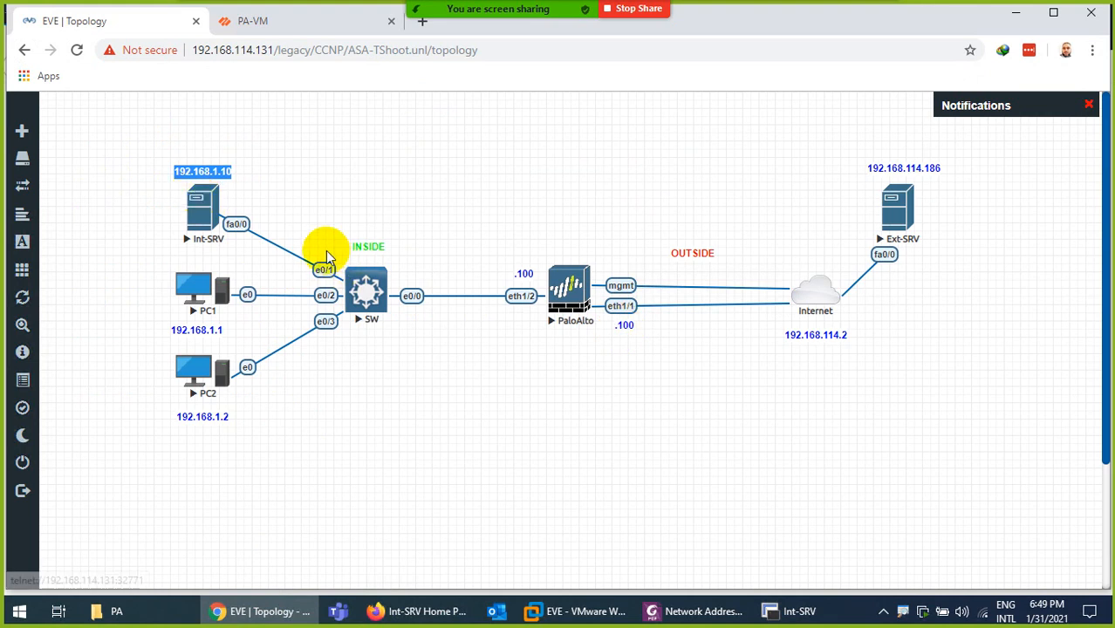
Close the completed commit status and delete the Allow-ALL security rule
{"action": "left_click", "coordinate": [252, 21]}
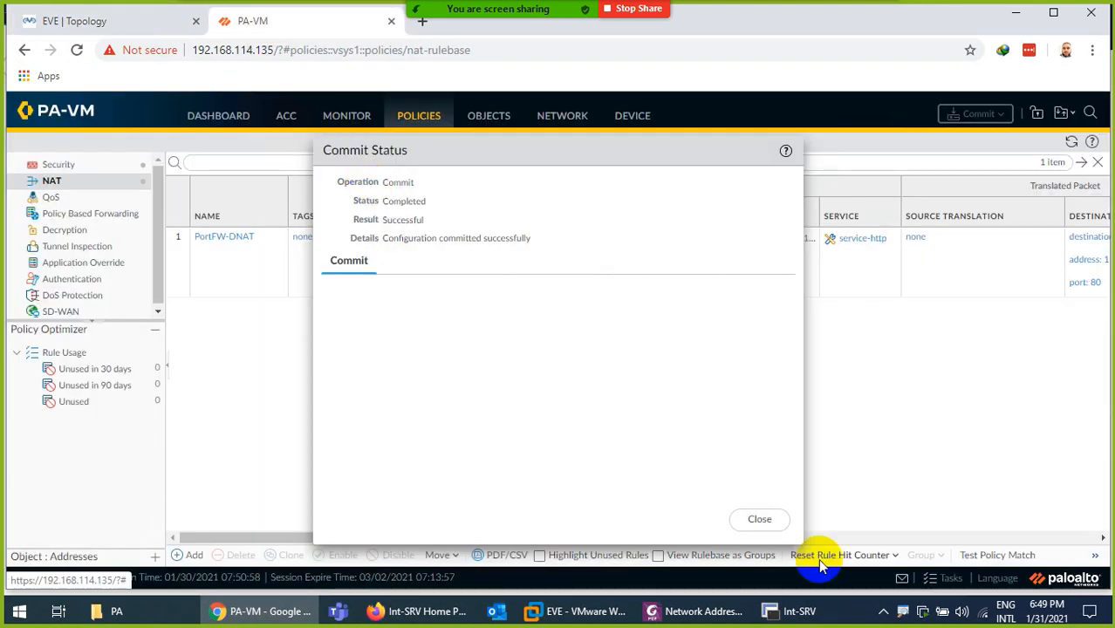
{"action": "left_click", "coordinate": [775, 518]}
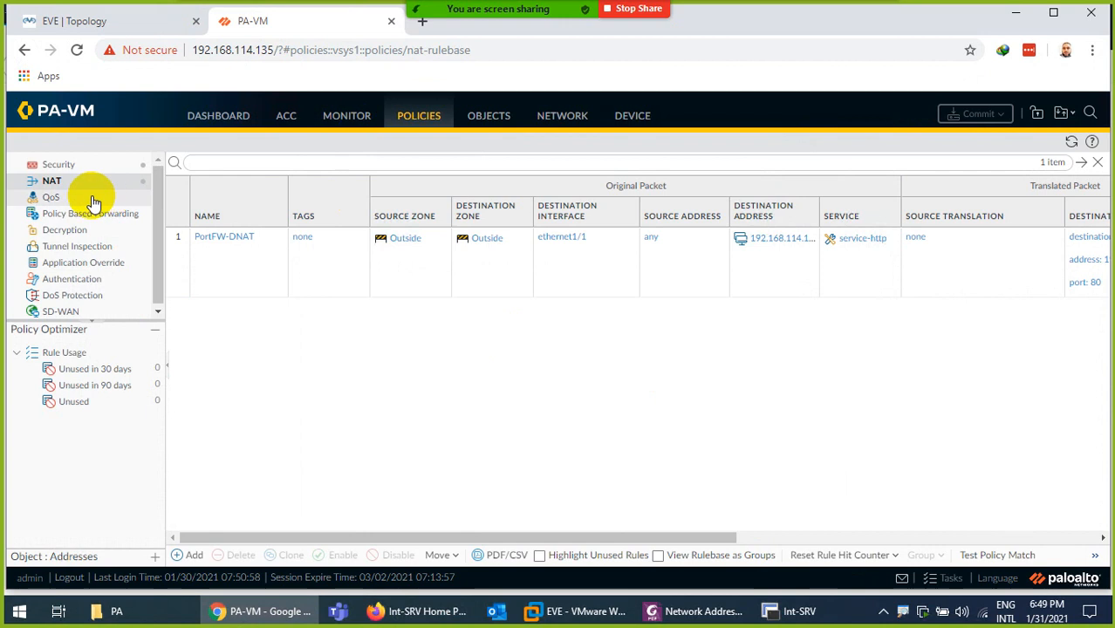
{"action": "left_click", "coordinate": [63, 164]}
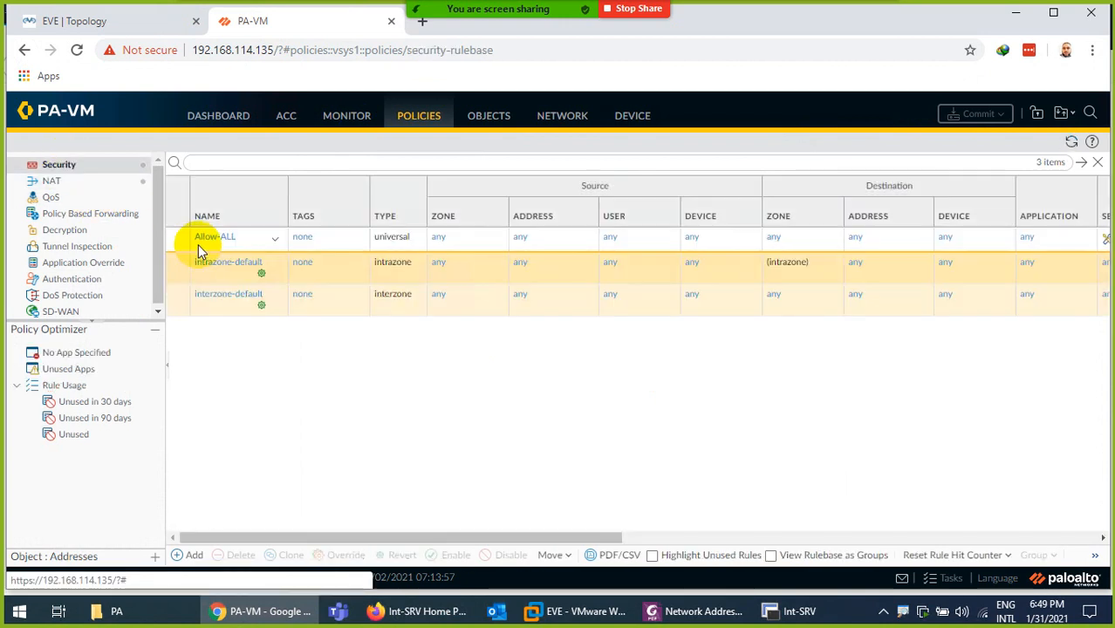
{"action": "left_click", "coordinate": [179, 237]}
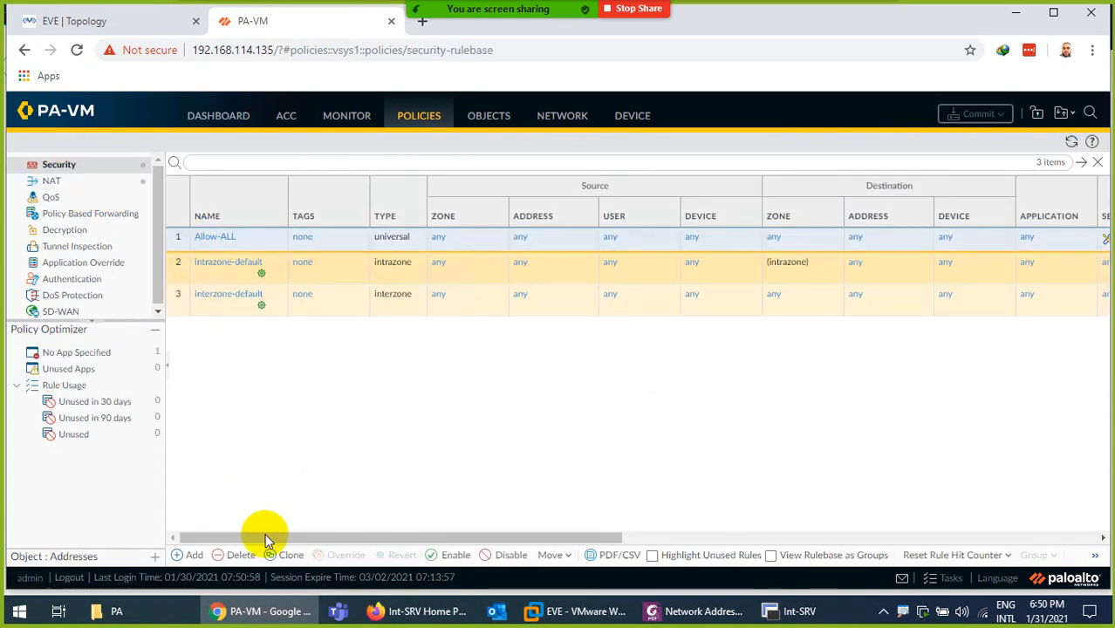
{"action": "left_click", "coordinate": [241, 555]}
{"action": "left_click", "coordinate": [522, 381]}
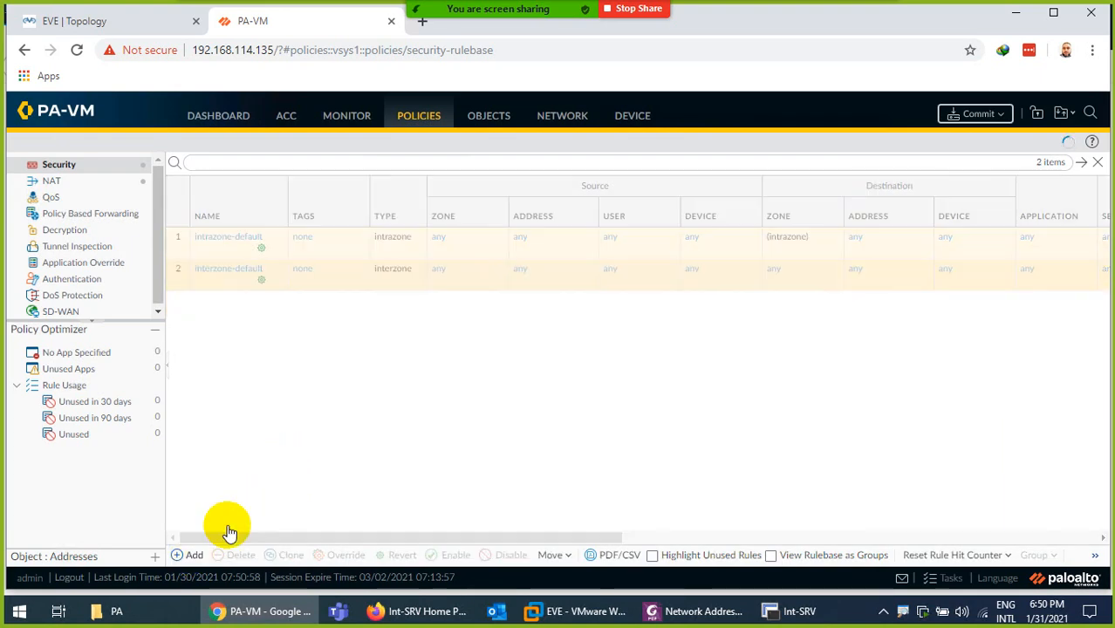
Create a security rule named outside-inside with source zone Outside
{"action": "left_click", "coordinate": [192, 555]}
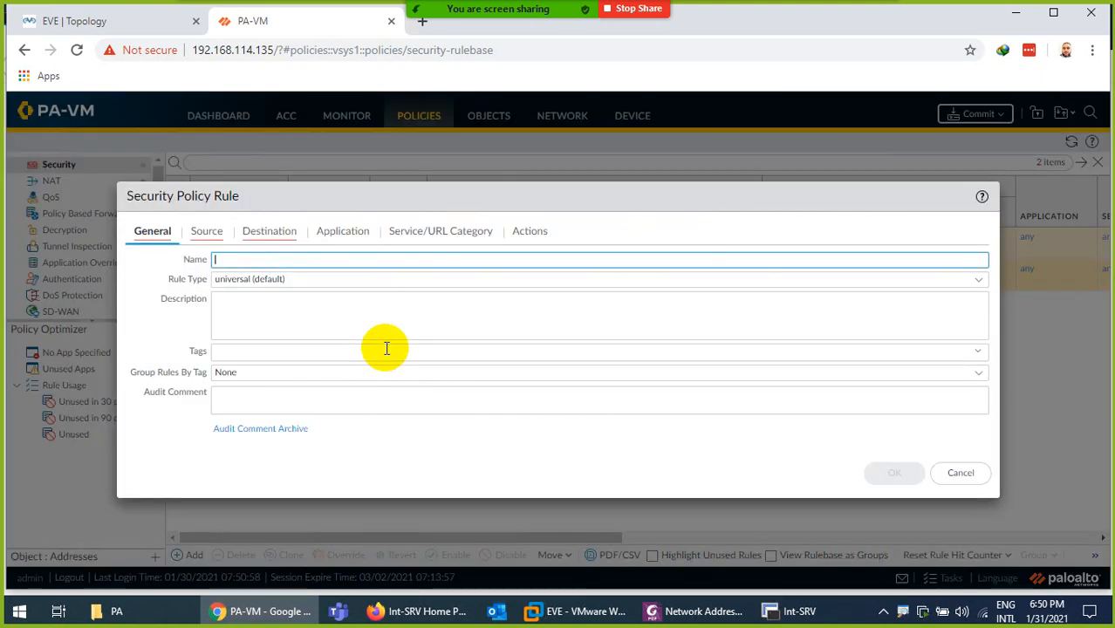
{"action": "type", "text": "outside-inside"}
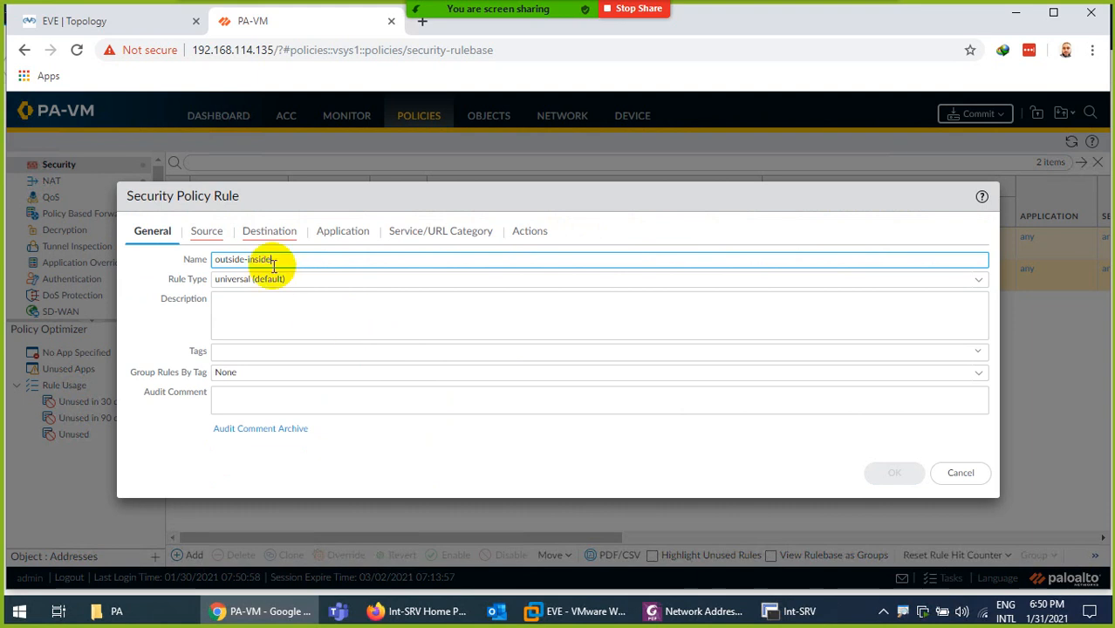
{"action": "left_click", "coordinate": [207, 231]}
{"action": "left_click", "coordinate": [150, 436]}
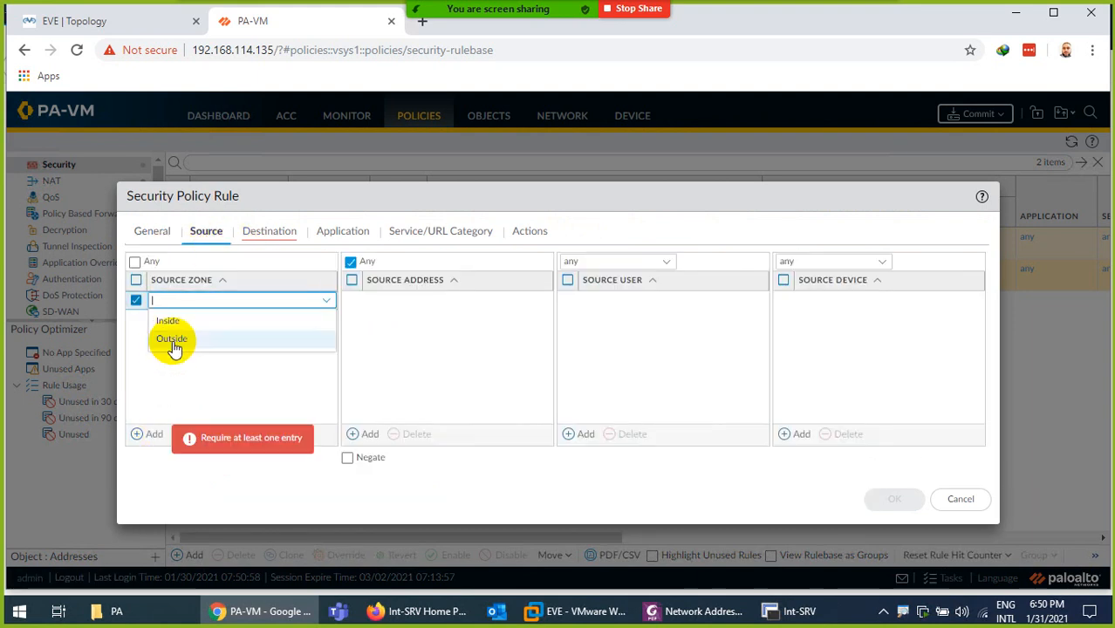
{"action": "left_click", "coordinate": [171, 340]}
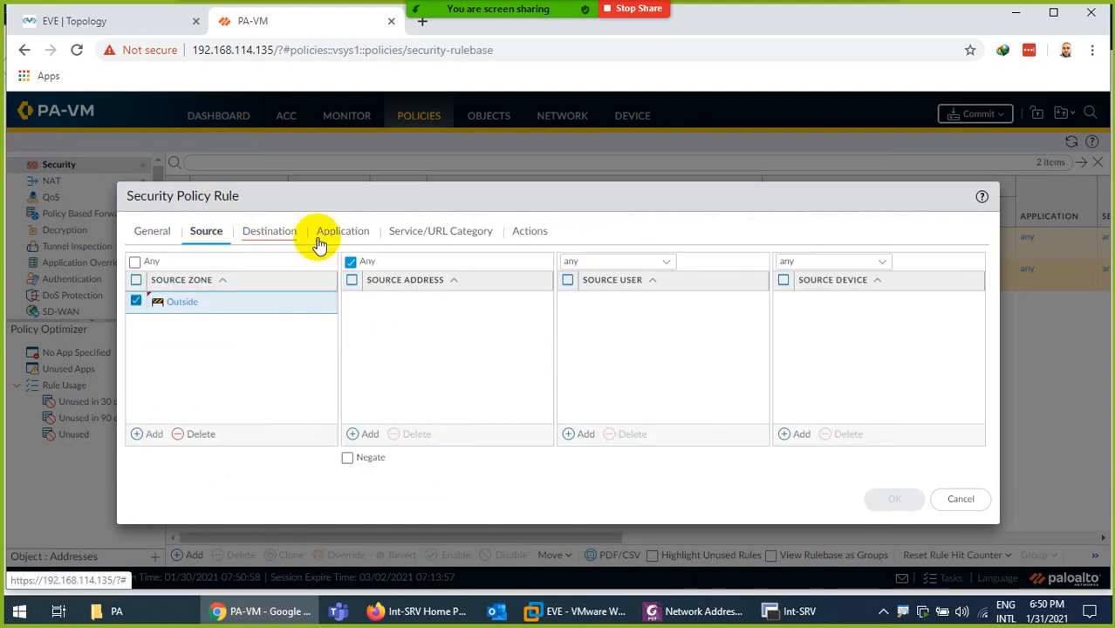
Set its destination zone to Inside, save the rule, and open Commit
{"action": "left_click", "coordinate": [272, 231]}
{"action": "left_click", "coordinate": [152, 435]}
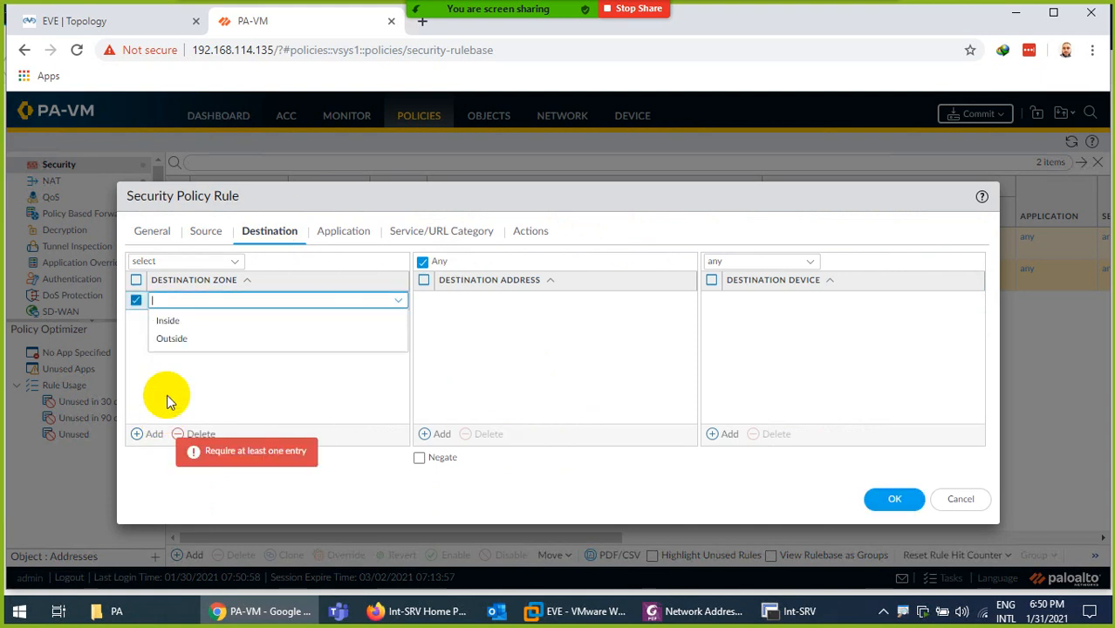
{"action": "left_click", "coordinate": [168, 322]}
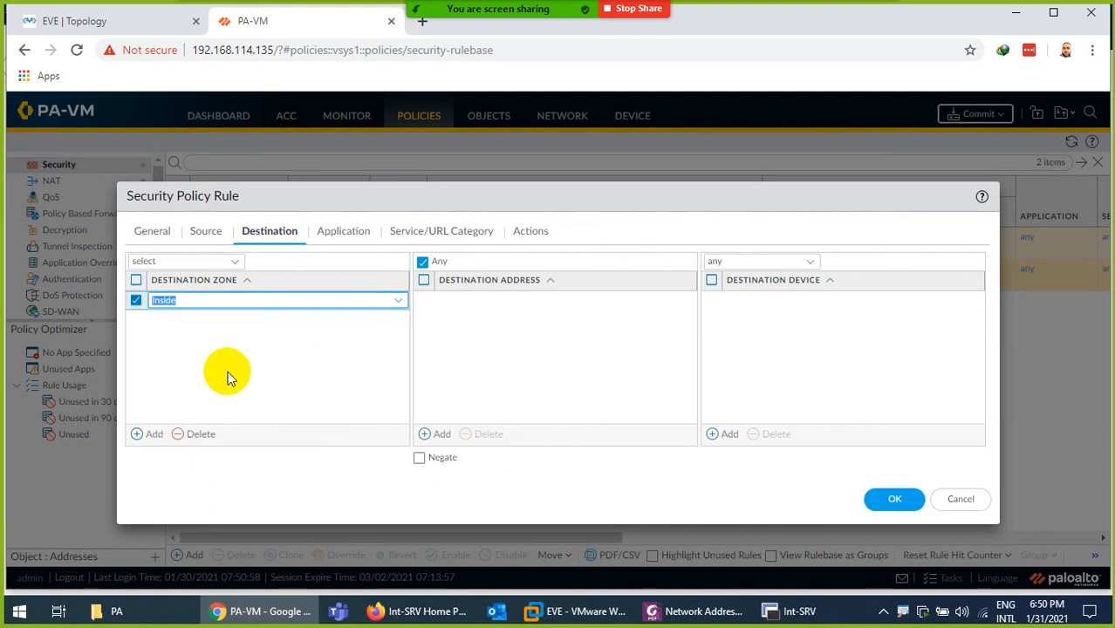
{"action": "left_click", "coordinate": [345, 232]}
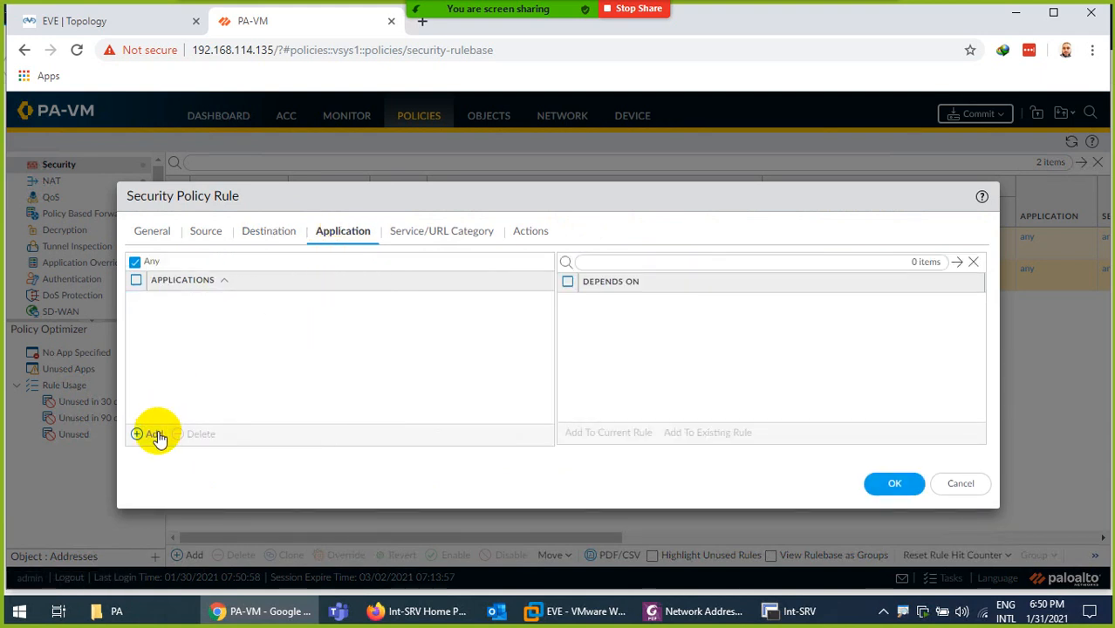
{"action": "left_click", "coordinate": [883, 483]}
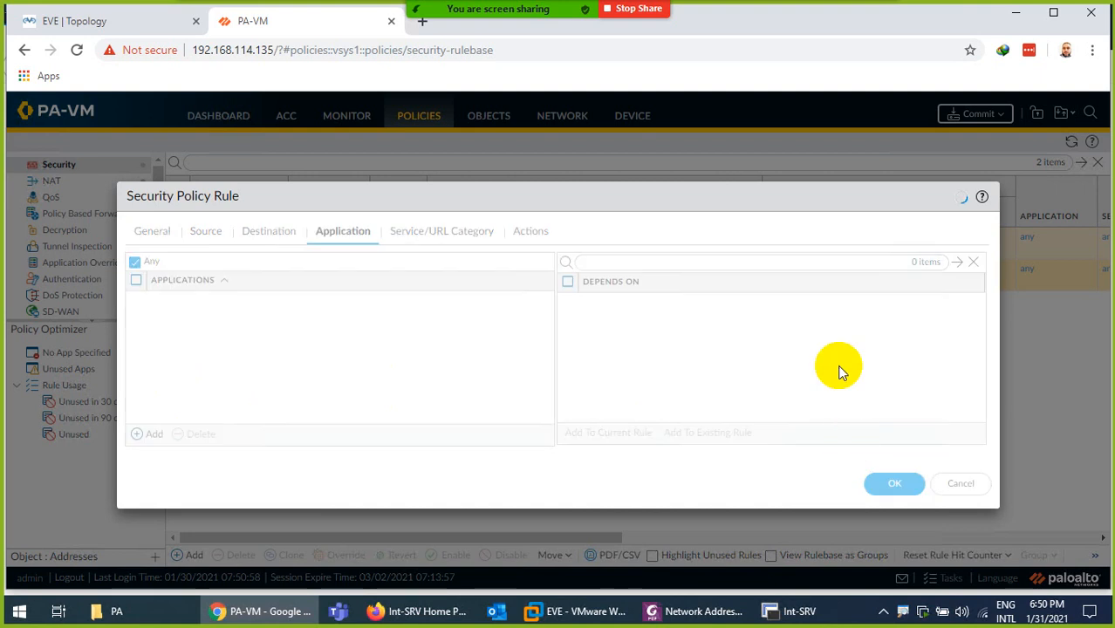
{"action": "left_click", "coordinate": [968, 113]}
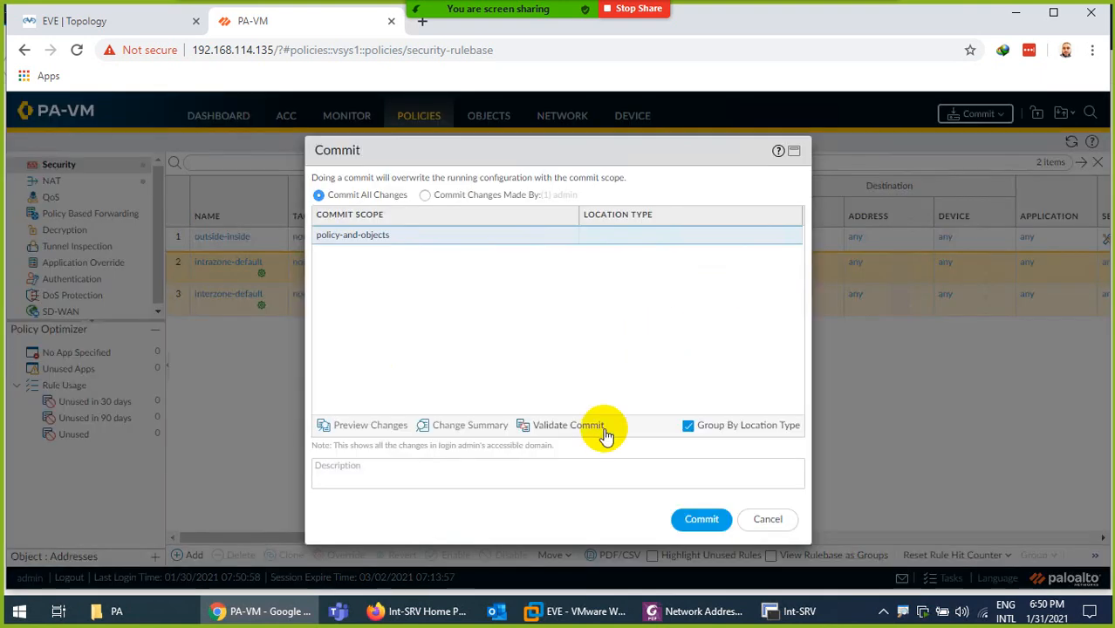
Commit all changes, check the PortFW-DNAT NAT rule, and track commit progress in Tasks
{"action": "left_click", "coordinate": [704, 519]}
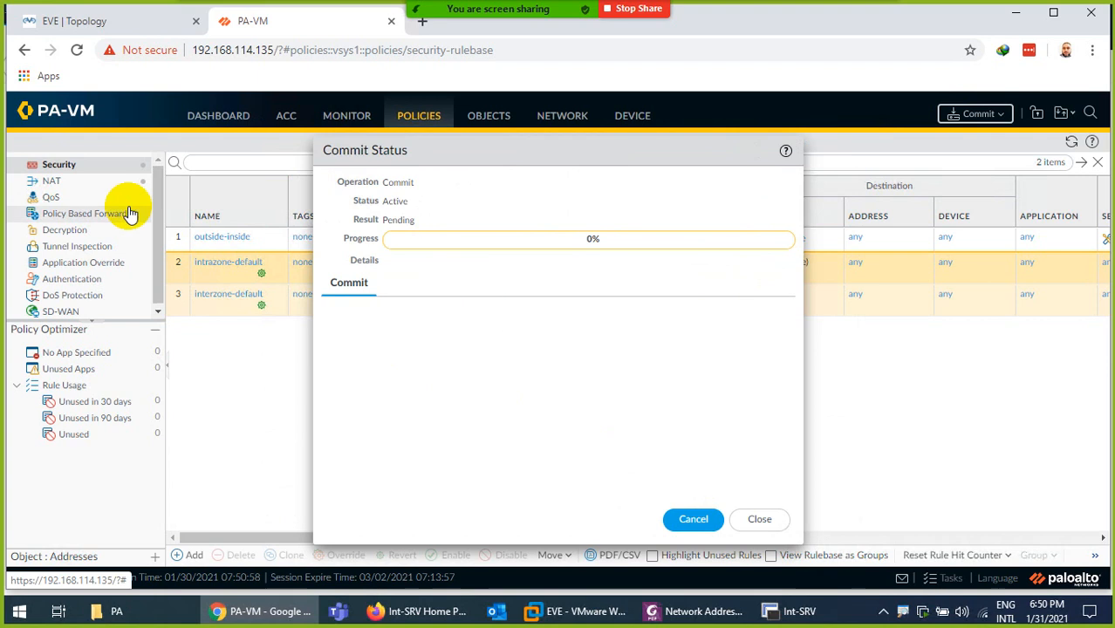
{"action": "left_click", "coordinate": [52, 181]}
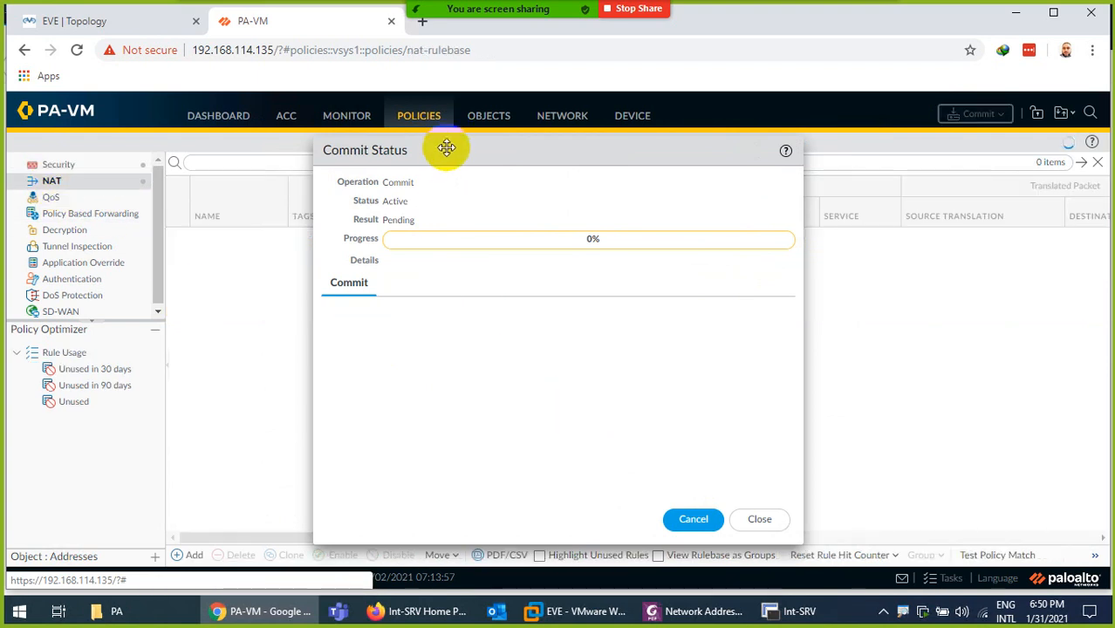
{"action": "left_click_drag", "start_coordinate": [447, 145], "coordinate": [583, 135]}
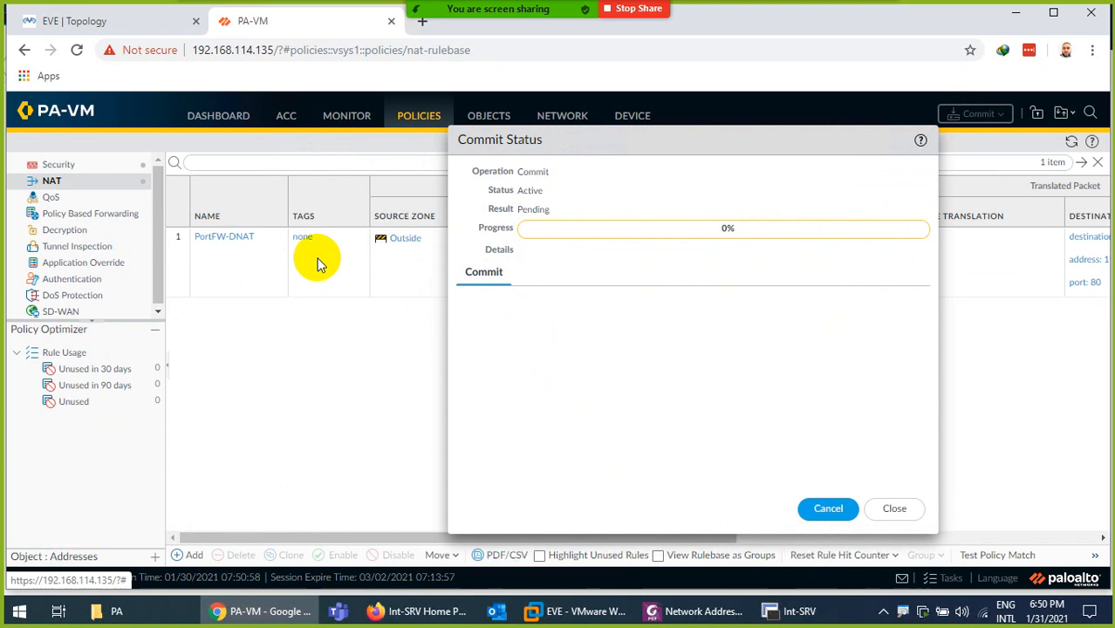
{"action": "left_click", "coordinate": [892, 510]}
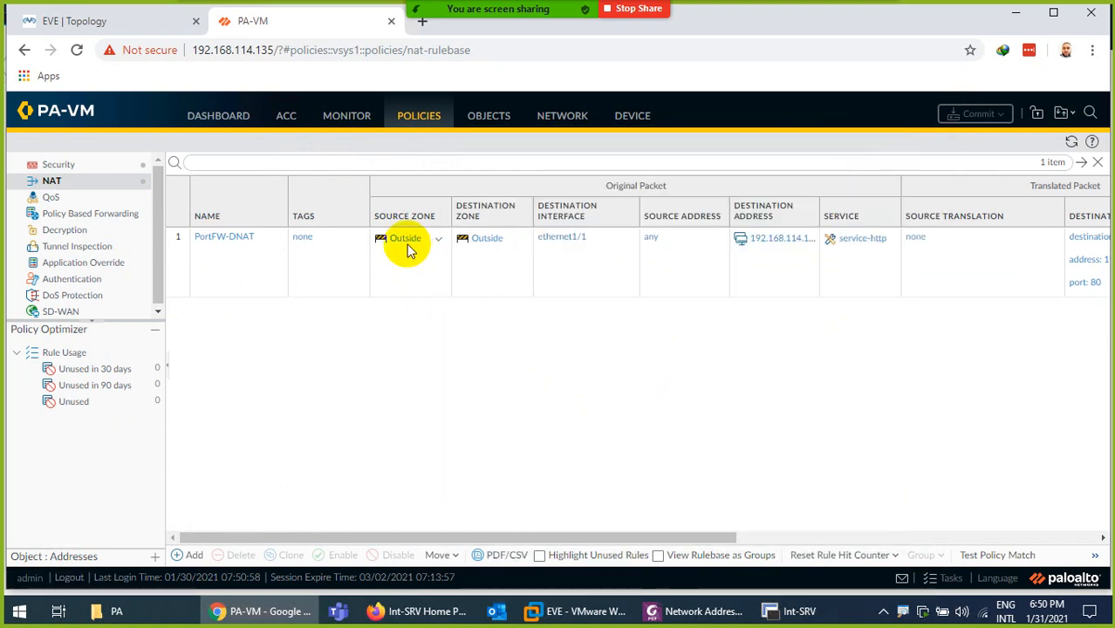
{"action": "left_click", "coordinate": [52, 164]}
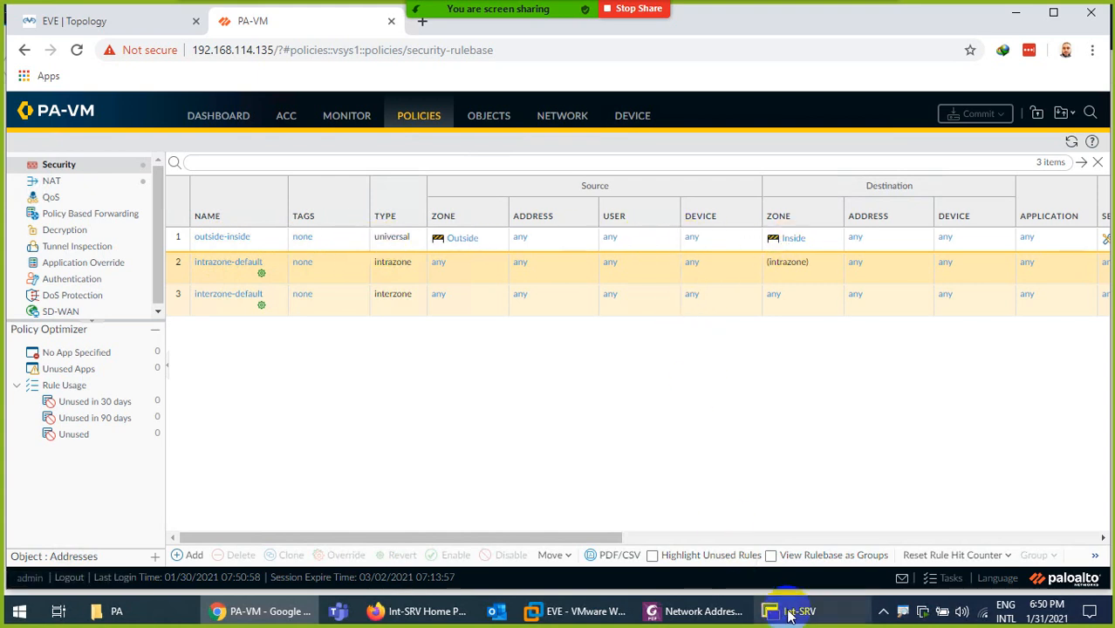
{"action": "left_click", "coordinate": [942, 579]}
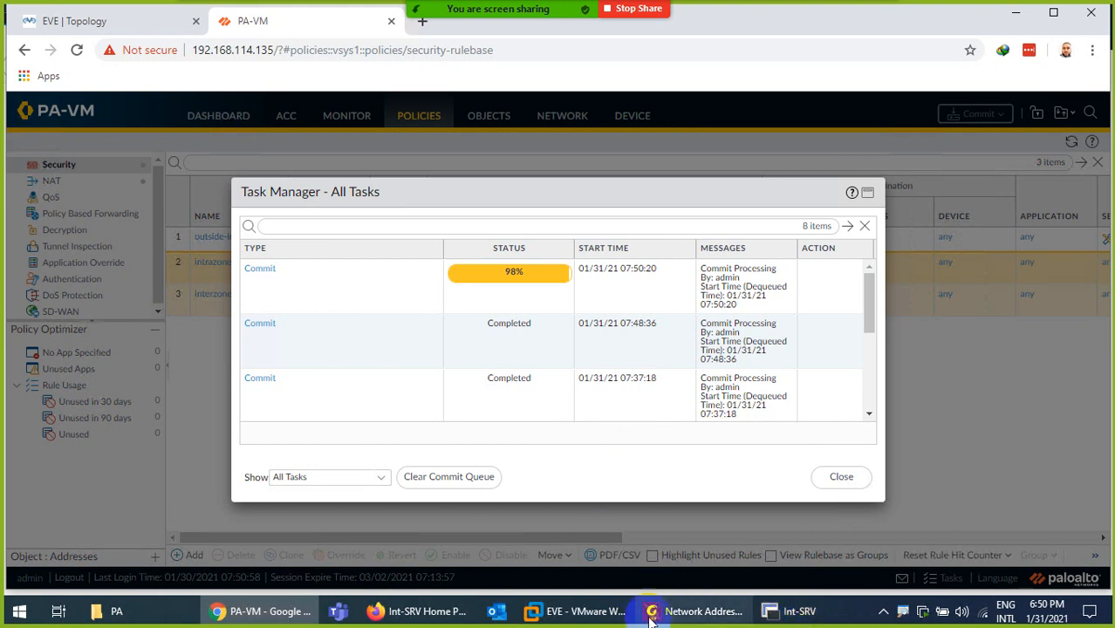
{"action": "left_click", "coordinate": [430, 613]}
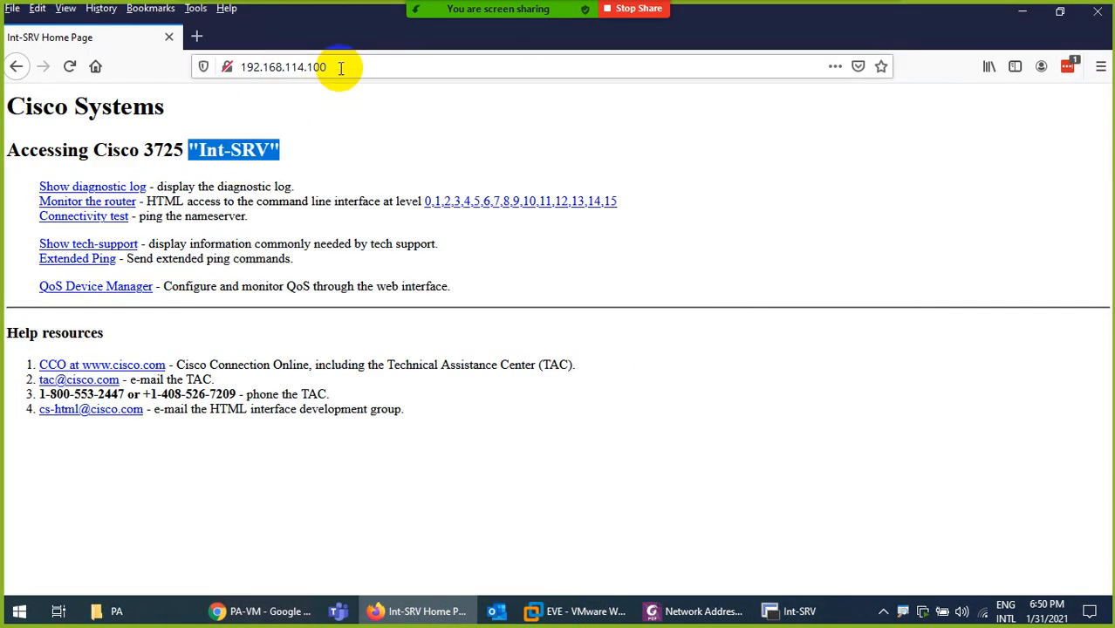
{"action": "left_click", "coordinate": [336, 67]}
{"action": "key", "text": "ctrl+c"}
{"action": "left_click", "coordinate": [196, 35]}
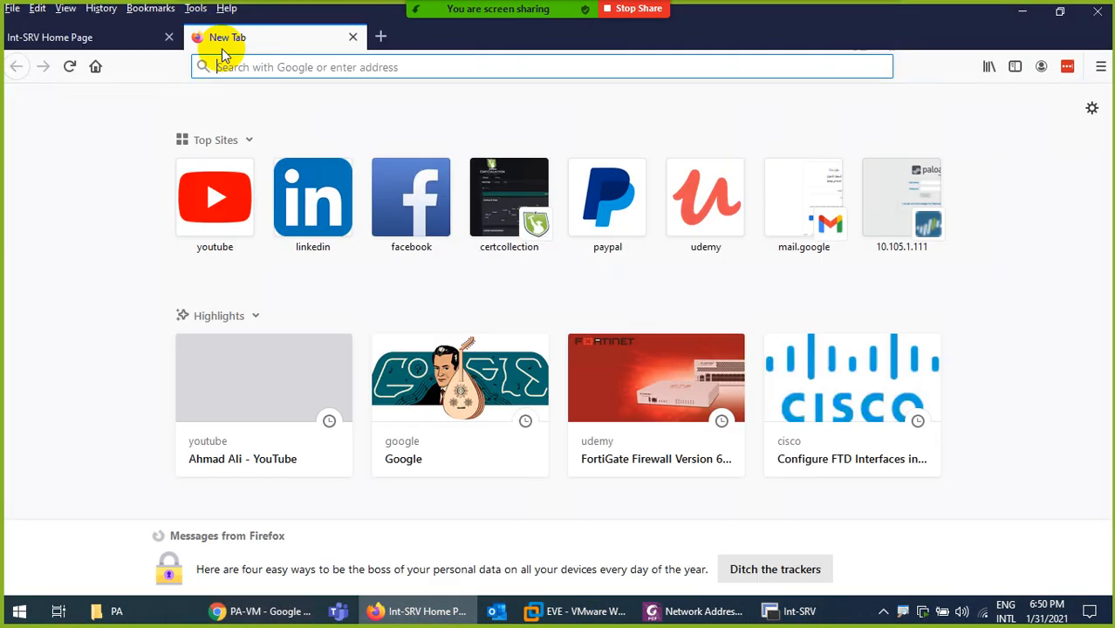
{"action": "left_click", "coordinate": [1100, 66]}
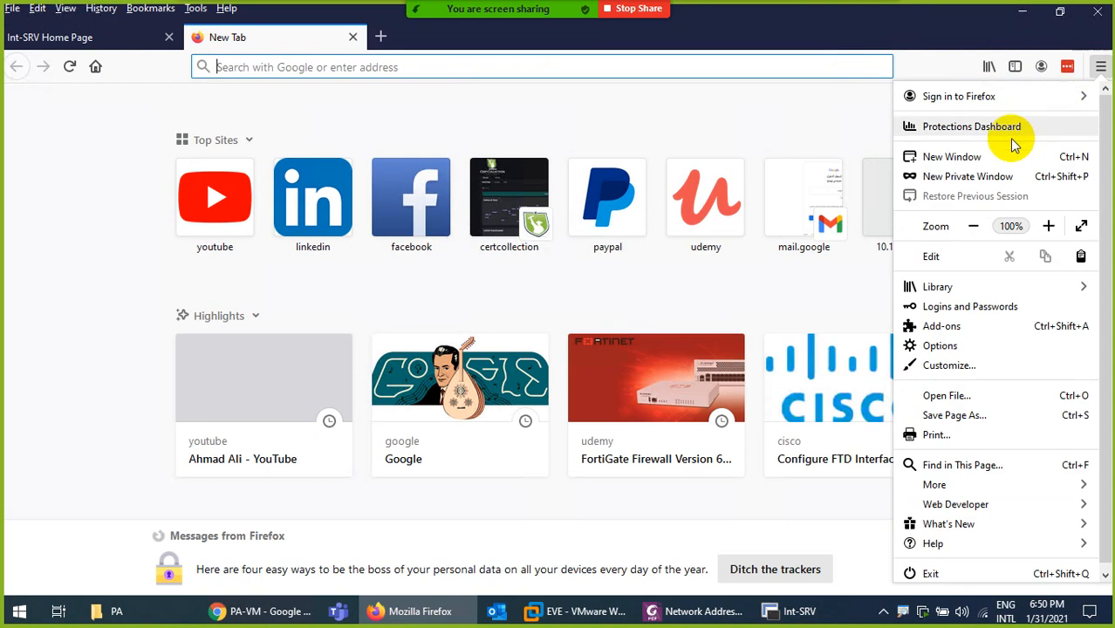
{"action": "left_click", "coordinate": [927, 176]}
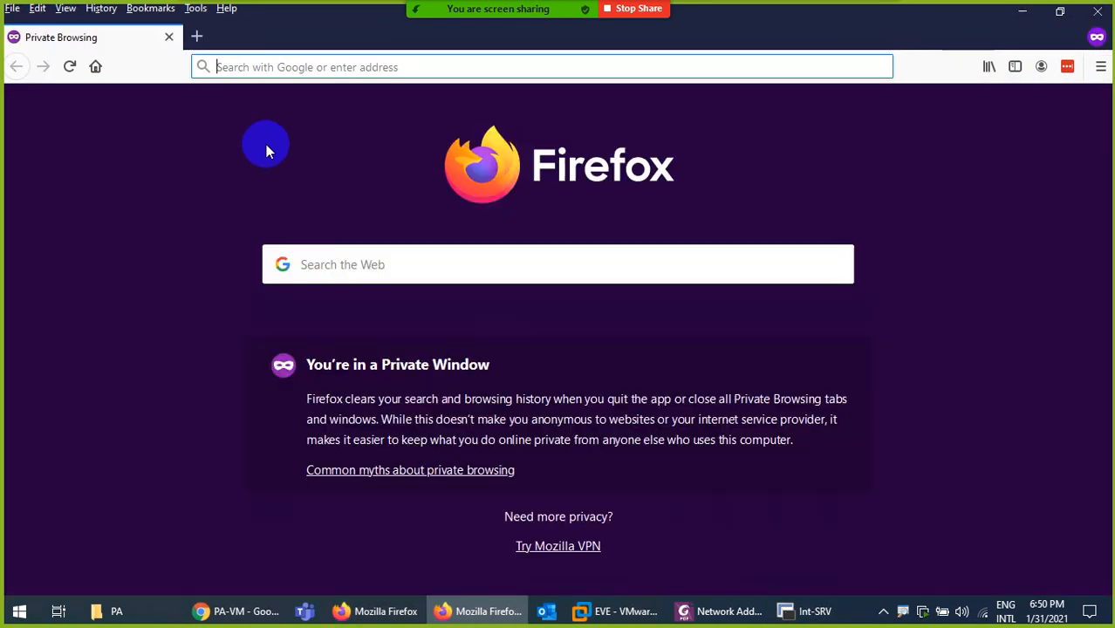
{"action": "left_click", "coordinate": [238, 76]}
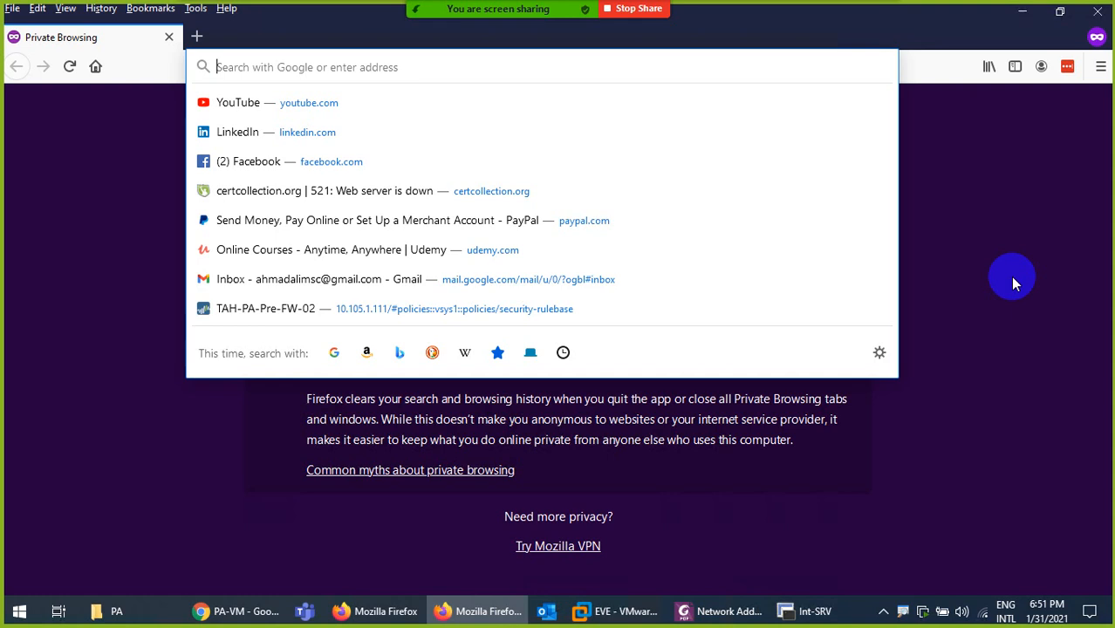
{"action": "key", "text": "ctrl+v"}
{"action": "key", "text": "Return"}
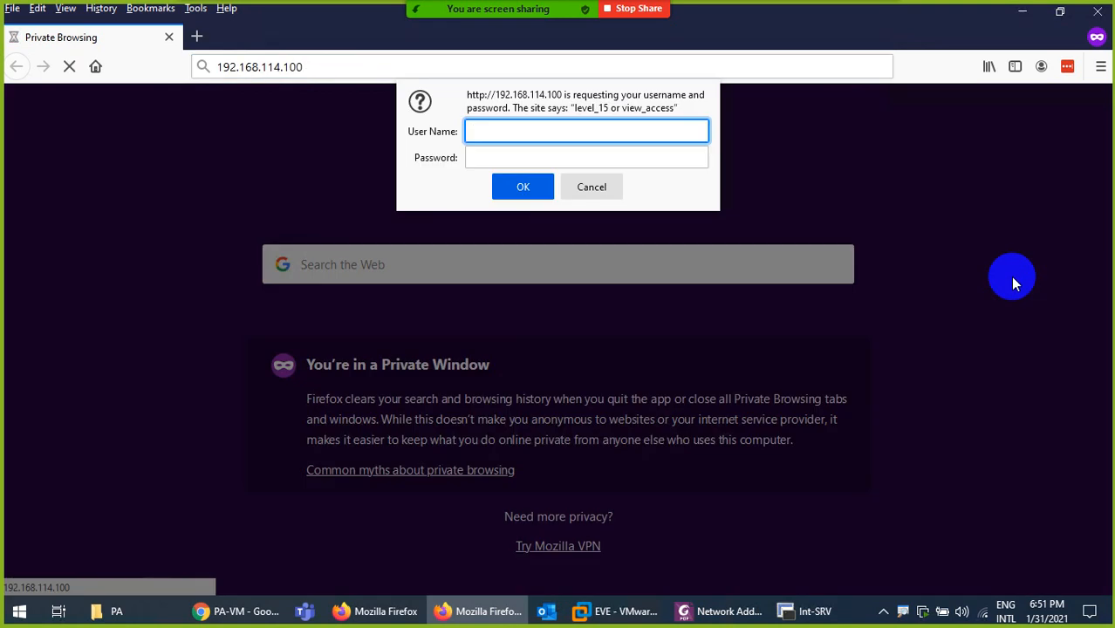
Log in to Int-SRV as admin with the password, then return to PA-VM
{"action": "type", "text": "admin"}
{"action": "key", "text": "Tab"}
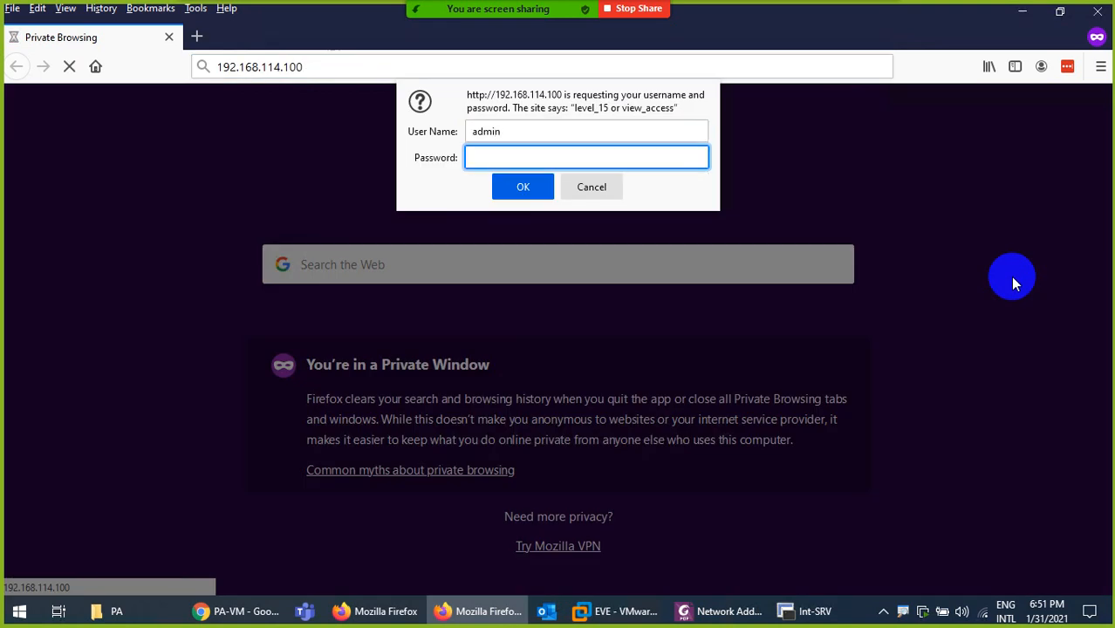
{"action": "type", "text": "cisco"}
{"action": "key", "text": "Return"}
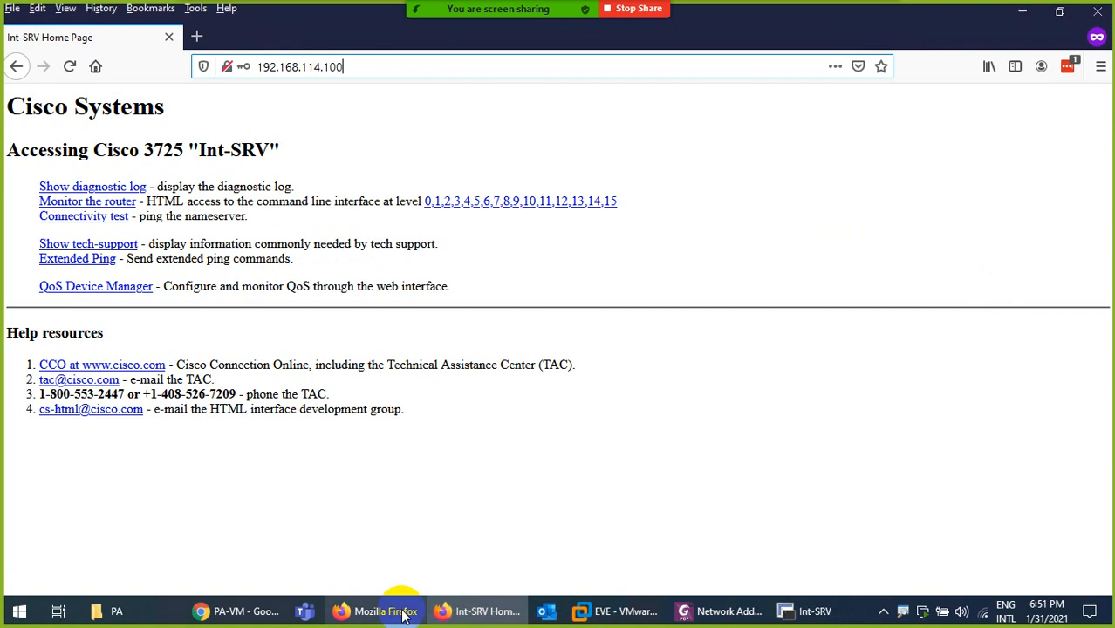
{"action": "left_click", "coordinate": [262, 609]}
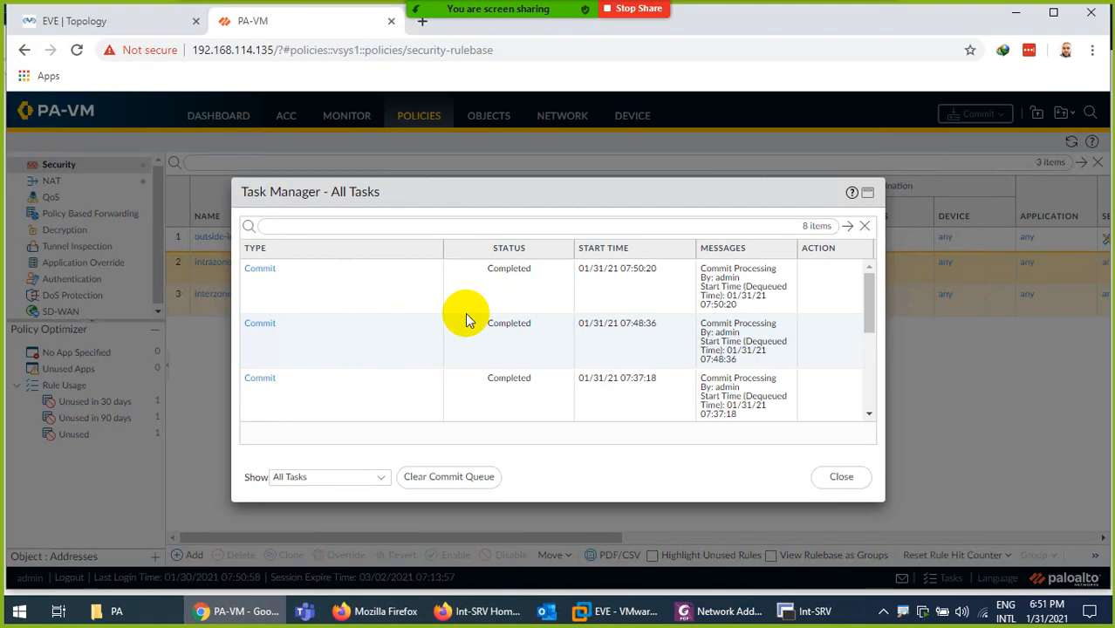
Close the task list and check the outside-inside security rule's hit count in the Security rulebase
{"action": "left_click", "coordinate": [862, 491]}
{"action": "left_click_drag", "start_coordinate": [523, 537], "coordinate": [830, 522]}
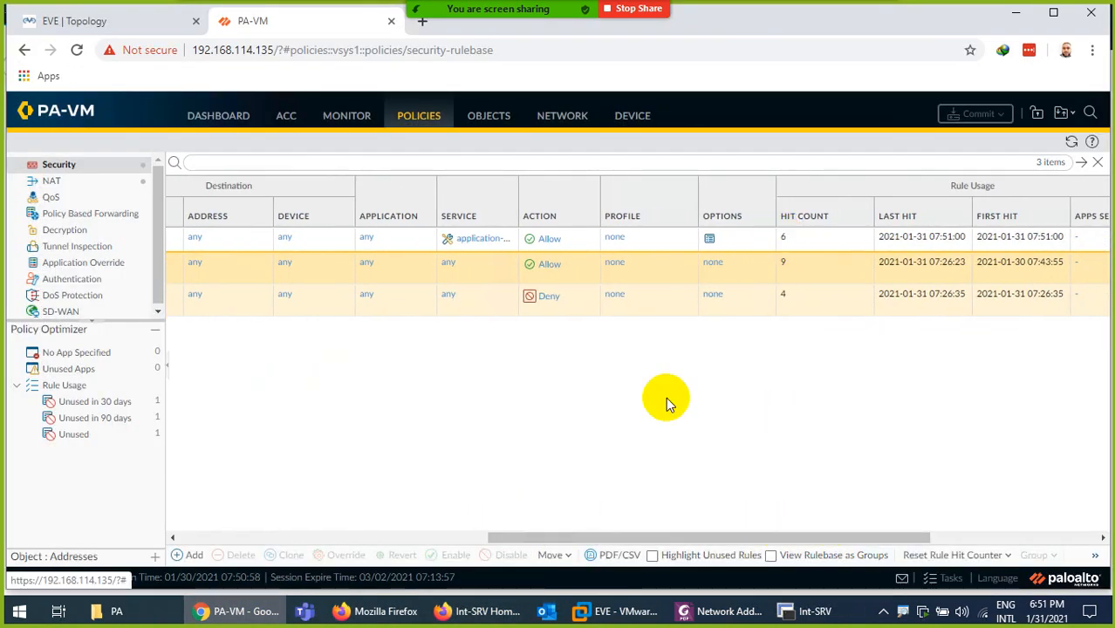
{"action": "left_click_drag", "start_coordinate": [617, 536], "coordinate": [314, 513]}
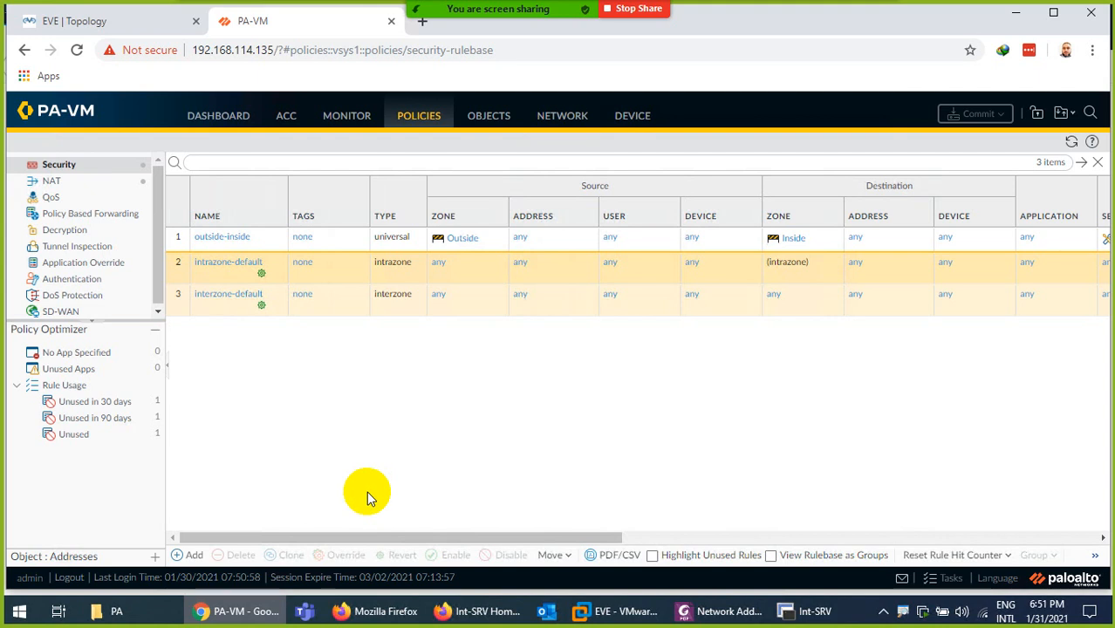
Check the PortFW-DNAT NAT rule's rule usage, then bring up the PA-VM SecureCRT console
{"action": "left_click", "coordinate": [48, 181]}
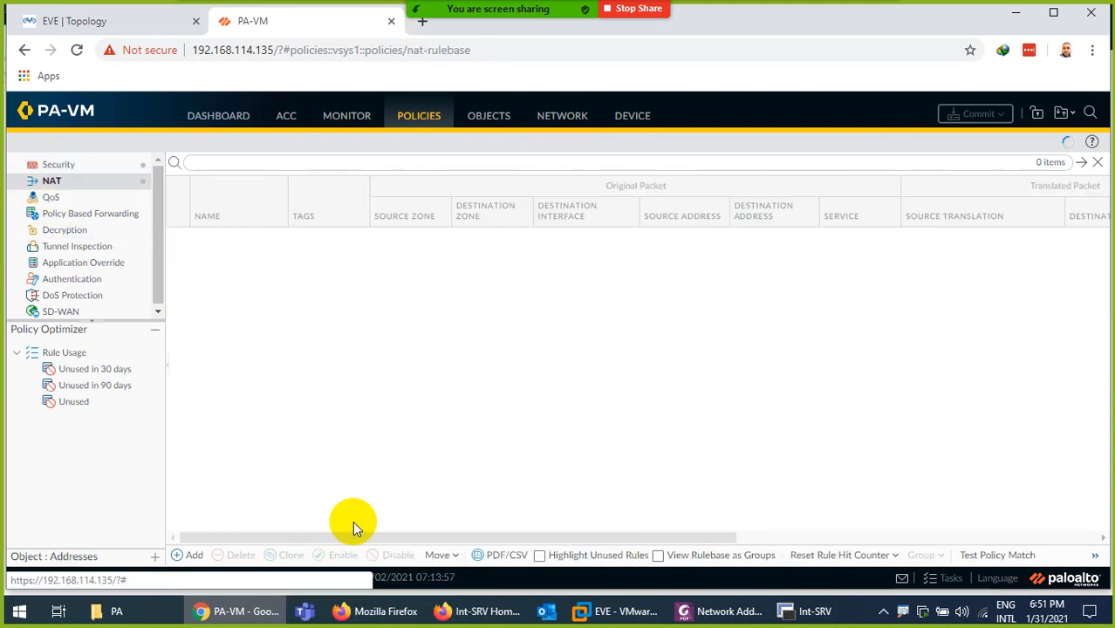
{"action": "left_click_drag", "start_coordinate": [361, 537], "coordinate": [702, 542]}
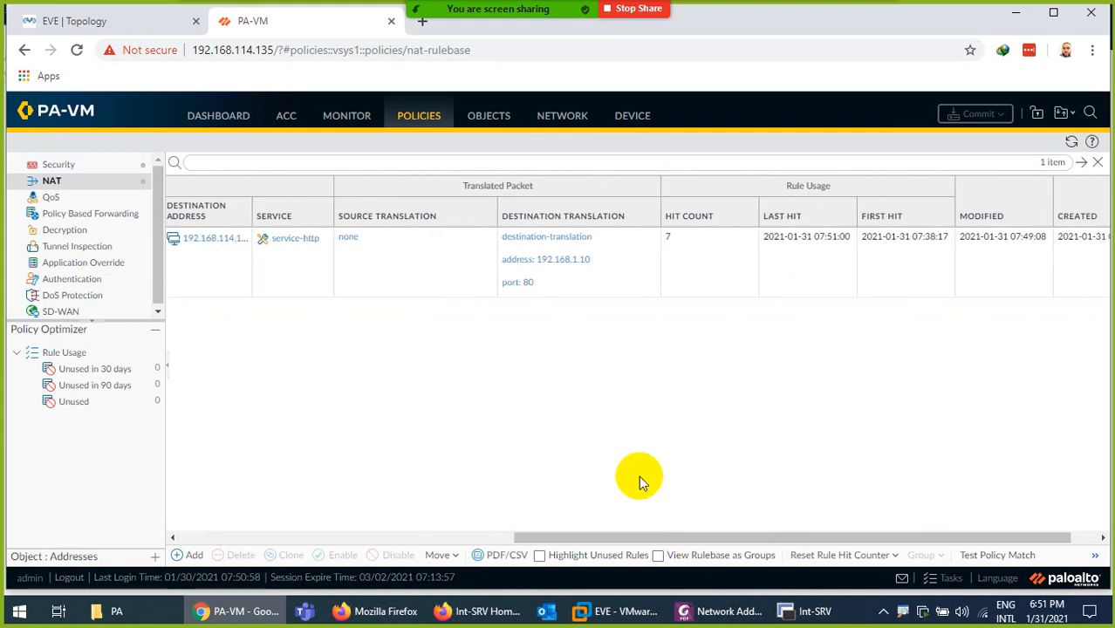
{"action": "left_click", "coordinate": [796, 611]}
{"action": "left_click", "coordinate": [132, 68]}
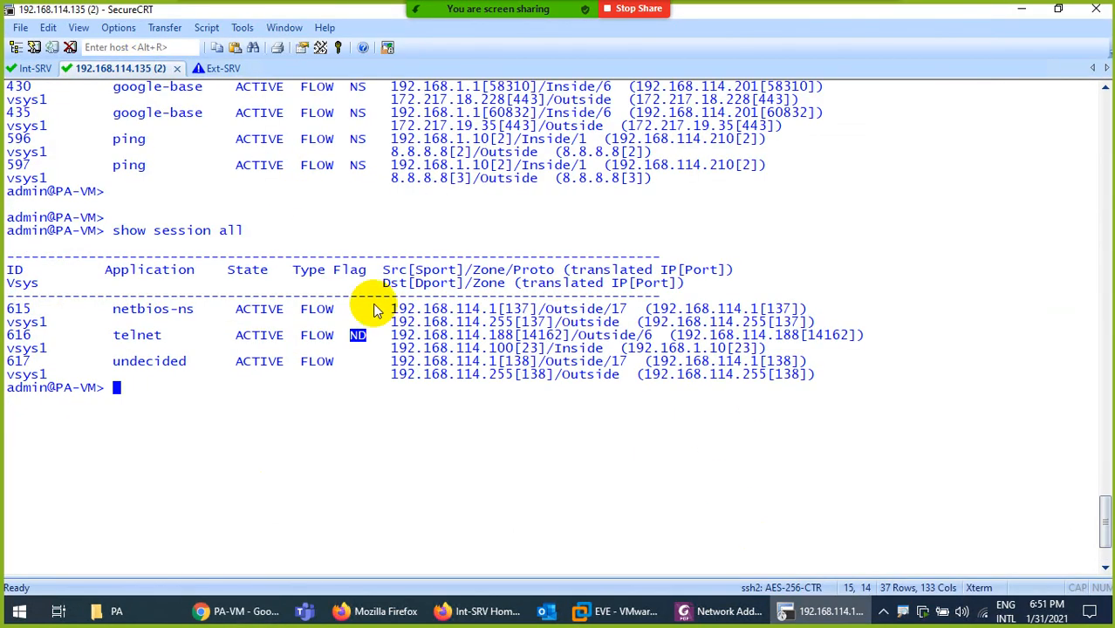
Clear the PA-VM console and run 'show session all'
{"action": "key", "text": "ctrl+l"}
{"action": "key", "text": "Return"}
{"action": "key", "text": "Up"}
{"action": "key", "text": "Return"}
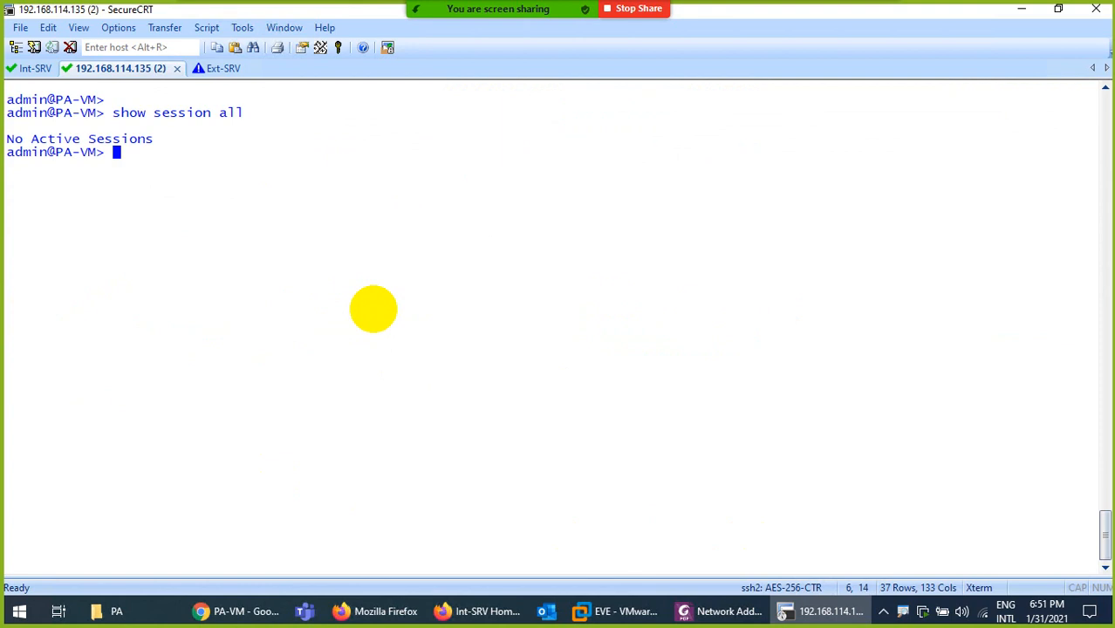
Reload the Int-SRV page via 192.168.114.100, rerun 'show session all', and highlight the 192.168.1.10:80 translation
{"action": "left_click", "coordinate": [478, 611]}
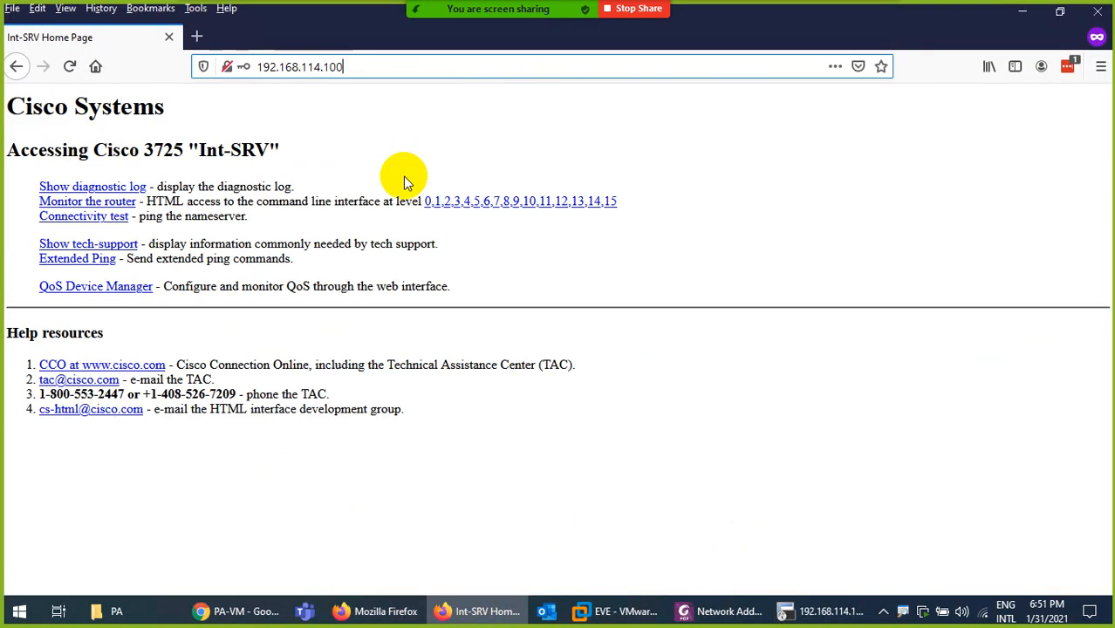
{"action": "left_click", "coordinate": [69, 67]}
{"action": "left_click", "coordinate": [450, 609]}
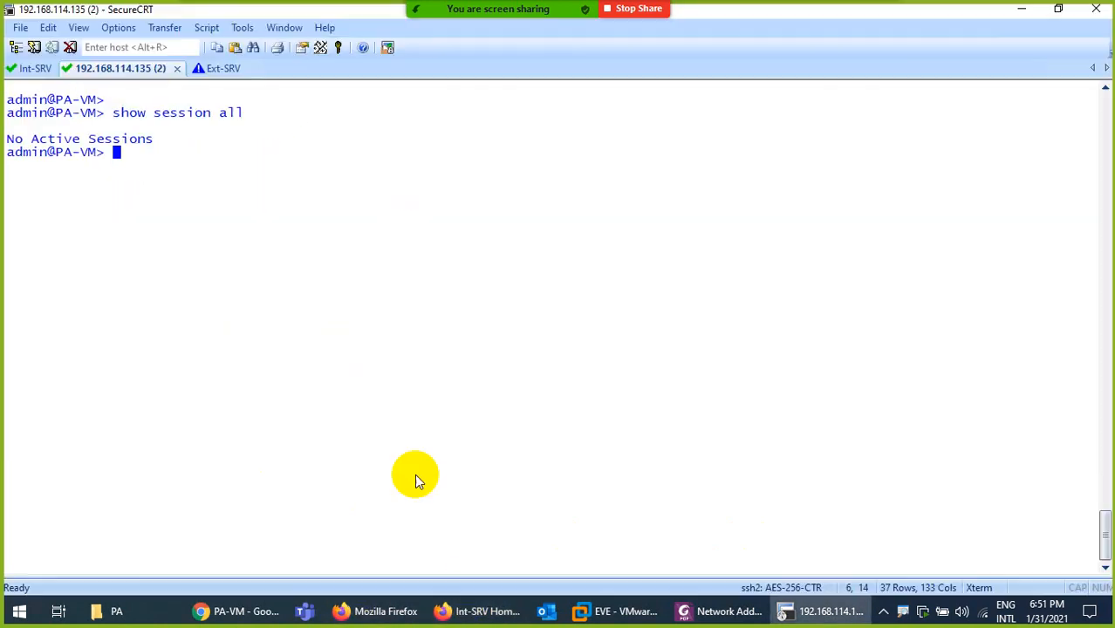
{"action": "key", "text": "Up"}
{"action": "key", "text": "Return"}
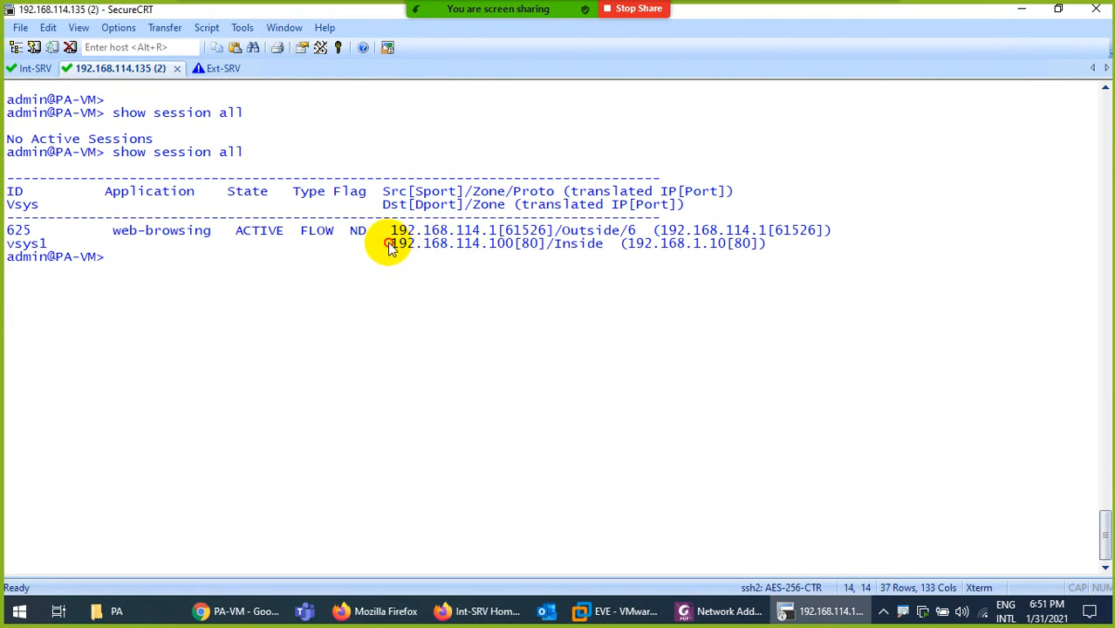
{"action": "left_click_drag", "start_coordinate": [386, 245], "coordinate": [538, 246]}
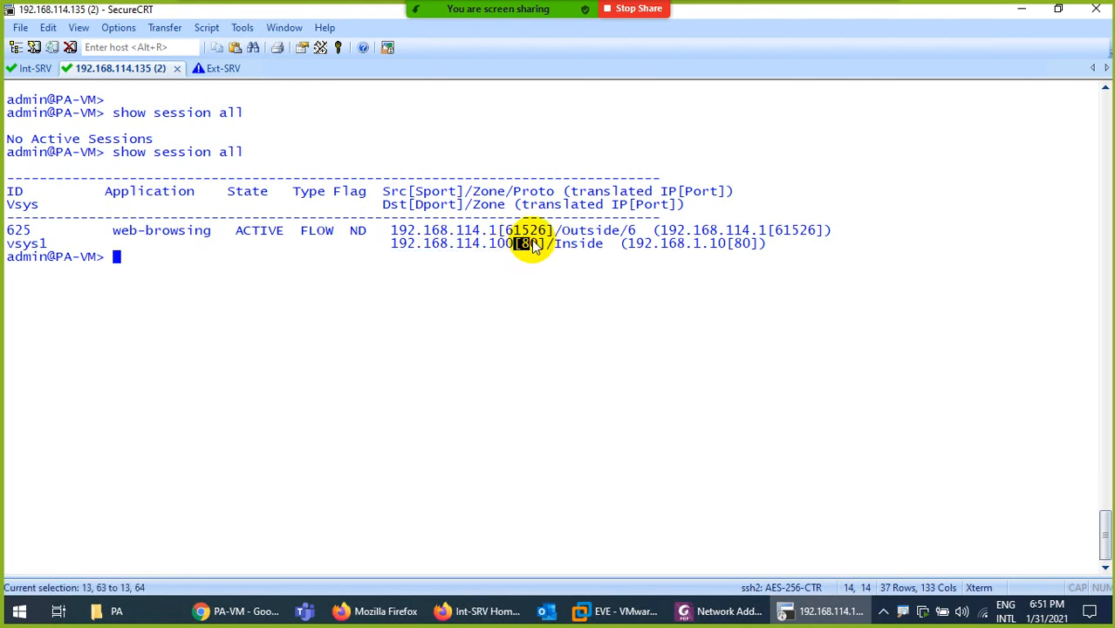
{"action": "left_click_drag", "start_coordinate": [643, 248], "coordinate": [752, 249]}
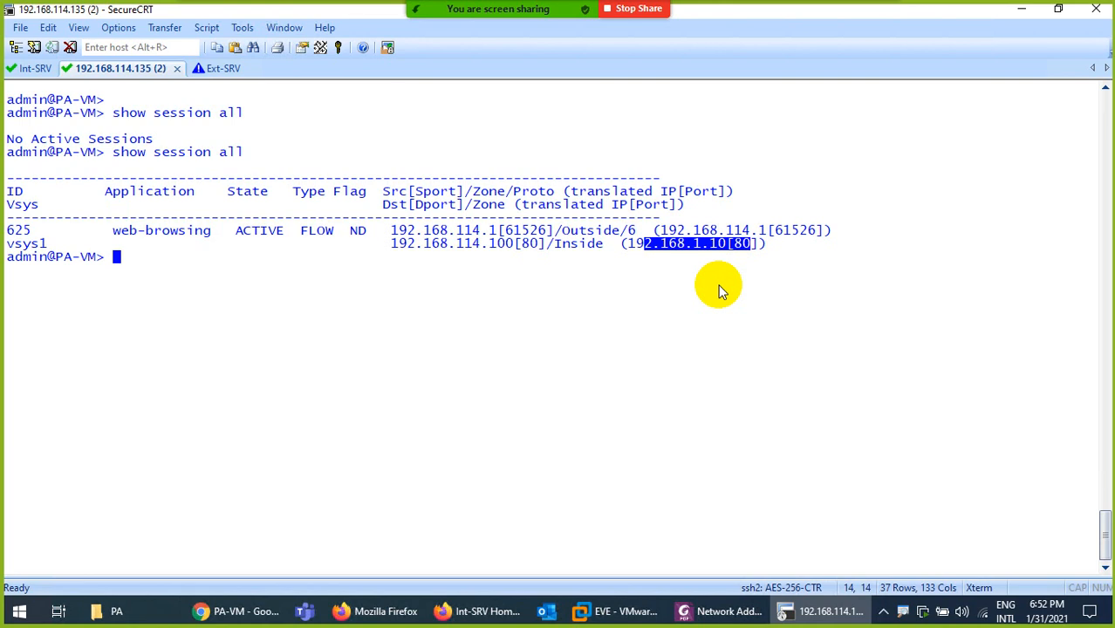
Clear the Int-SRV console and run 'who', which lists only the console line
{"action": "left_click", "coordinate": [35, 68]}
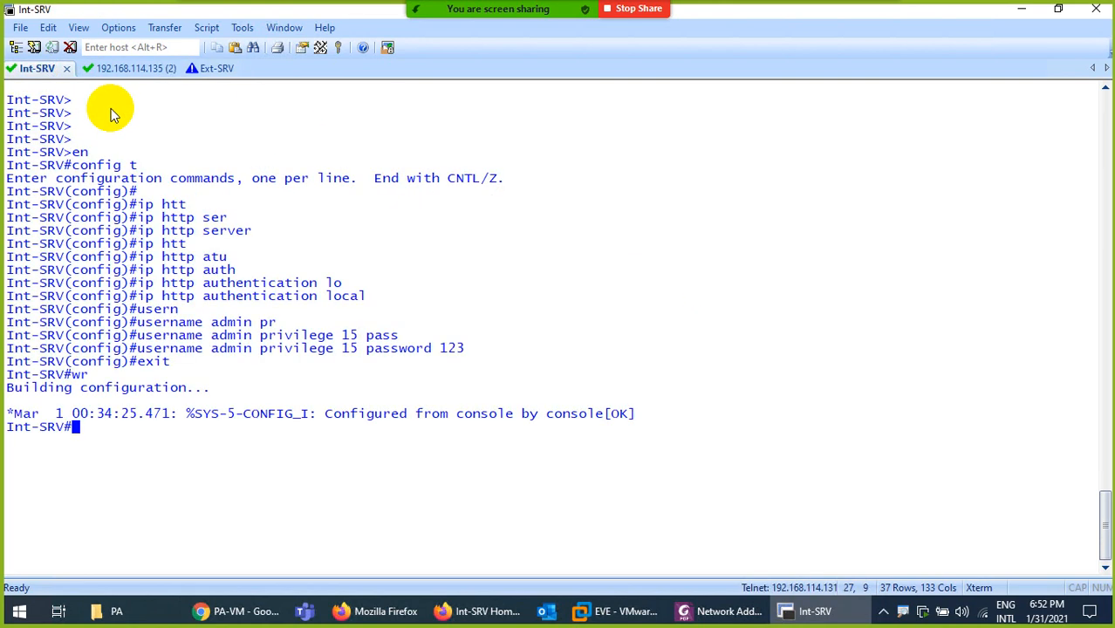
{"action": "key", "text": "ctrl+l"}
{"action": "key", "text": "Return"}
{"action": "type", "text": "who"}
{"action": "key", "text": "Return"}
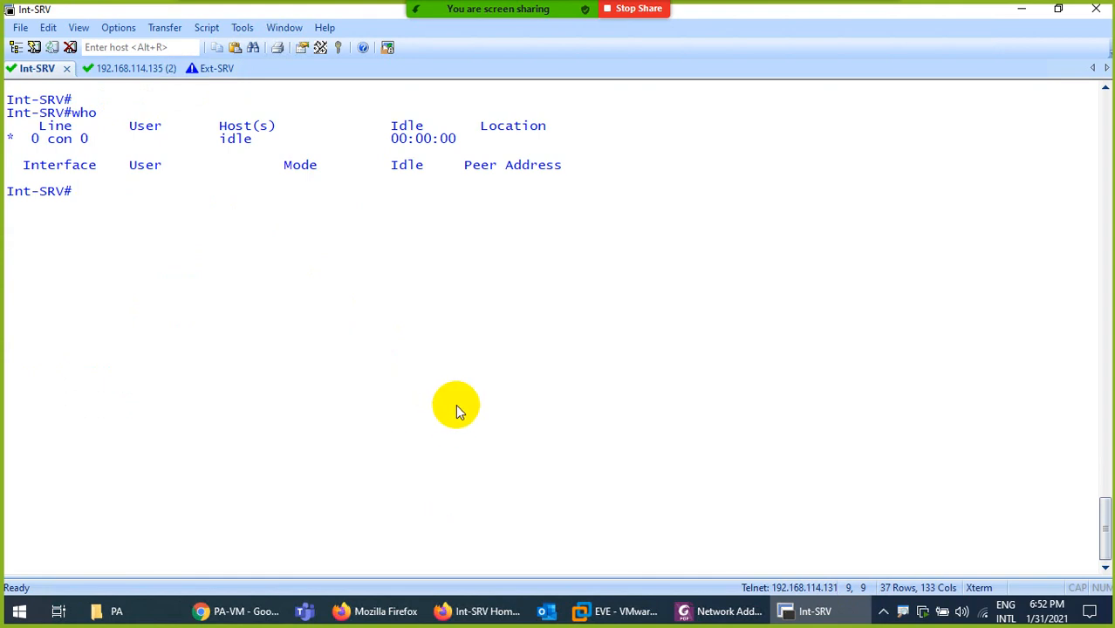
Glance at the Int-SRV web page, the PA-VM NAT rule and the EVE topology, then return to Int-SRV
{"action": "left_click", "coordinate": [478, 610]}
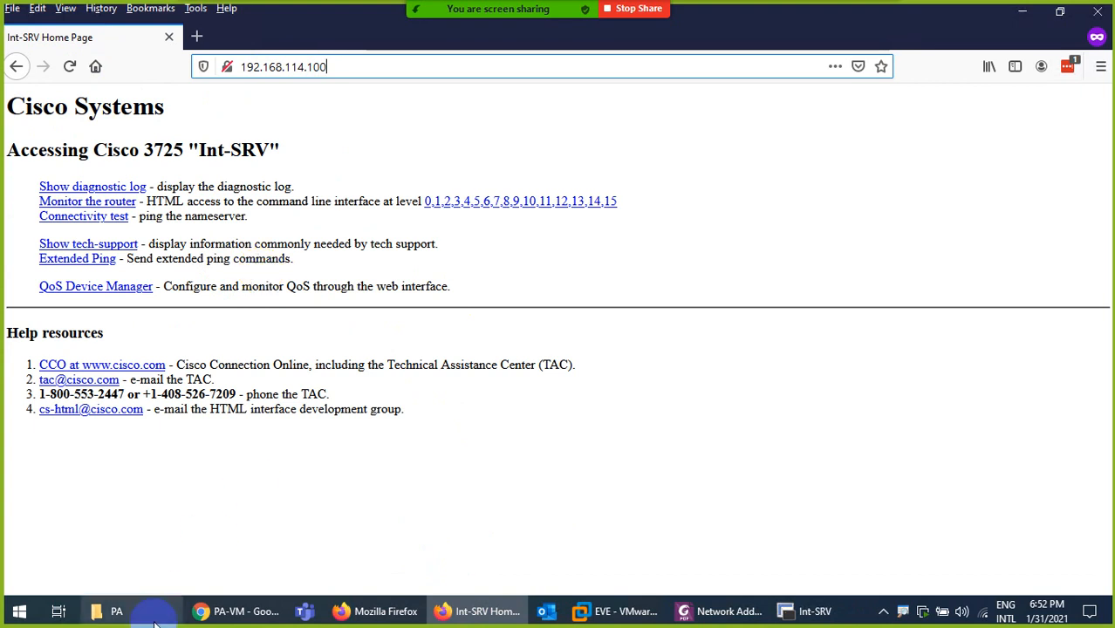
{"action": "left_click", "coordinate": [113, 611]}
{"action": "left_click", "coordinate": [223, 611]}
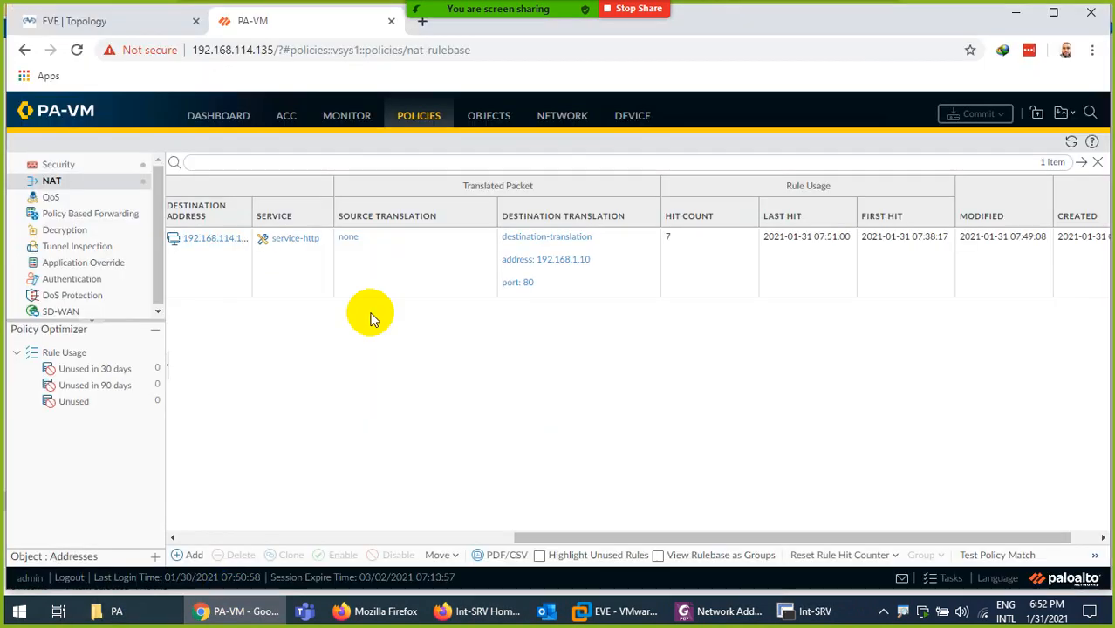
{"action": "left_click", "coordinate": [78, 23]}
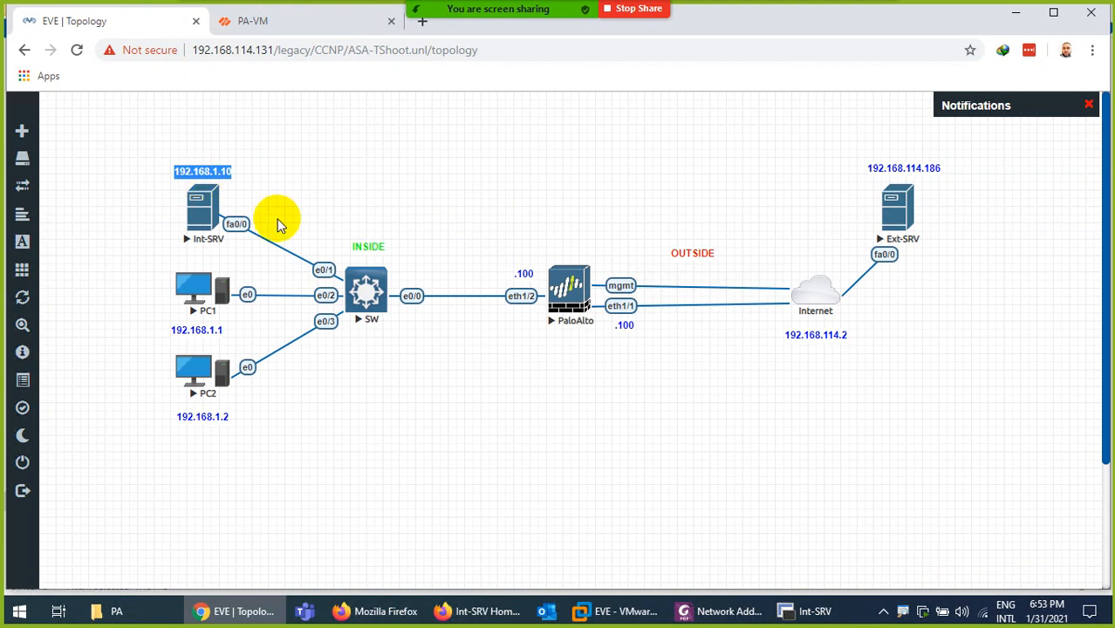
{"action": "left_click", "coordinate": [807, 610]}
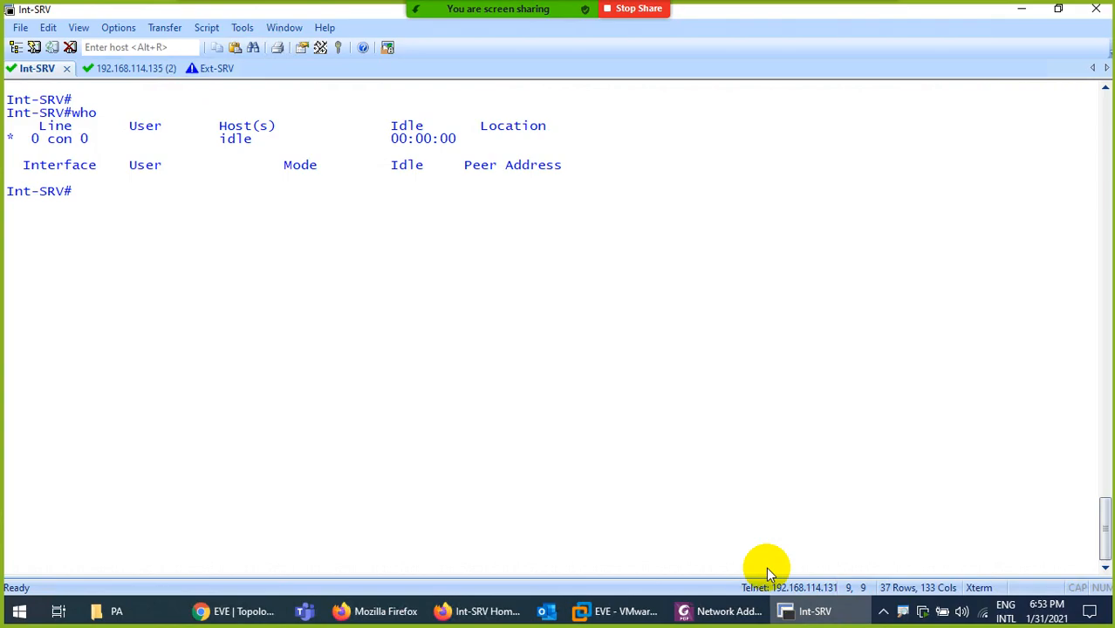
Enter privileged mode on Ext-SRV with 'en' and its password
{"action": "left_click", "coordinate": [212, 68]}
{"action": "key", "text": "Return"}
{"action": "key", "text": "Return"}
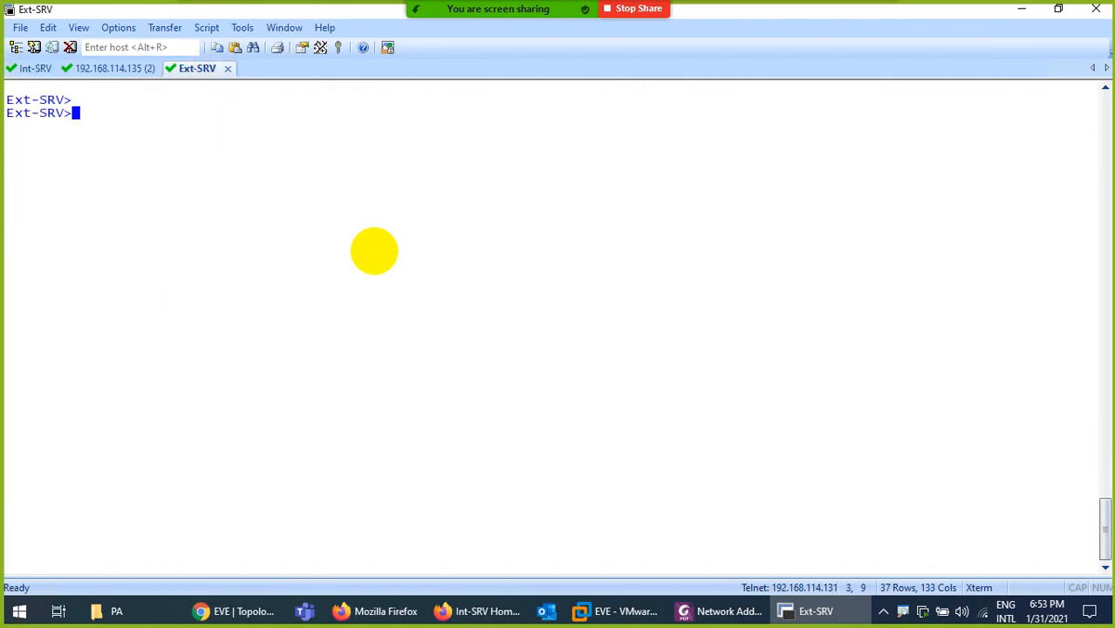
{"action": "type", "text": "en"}
{"action": "key", "text": "Return"}
{"action": "key", "text": "Return"}
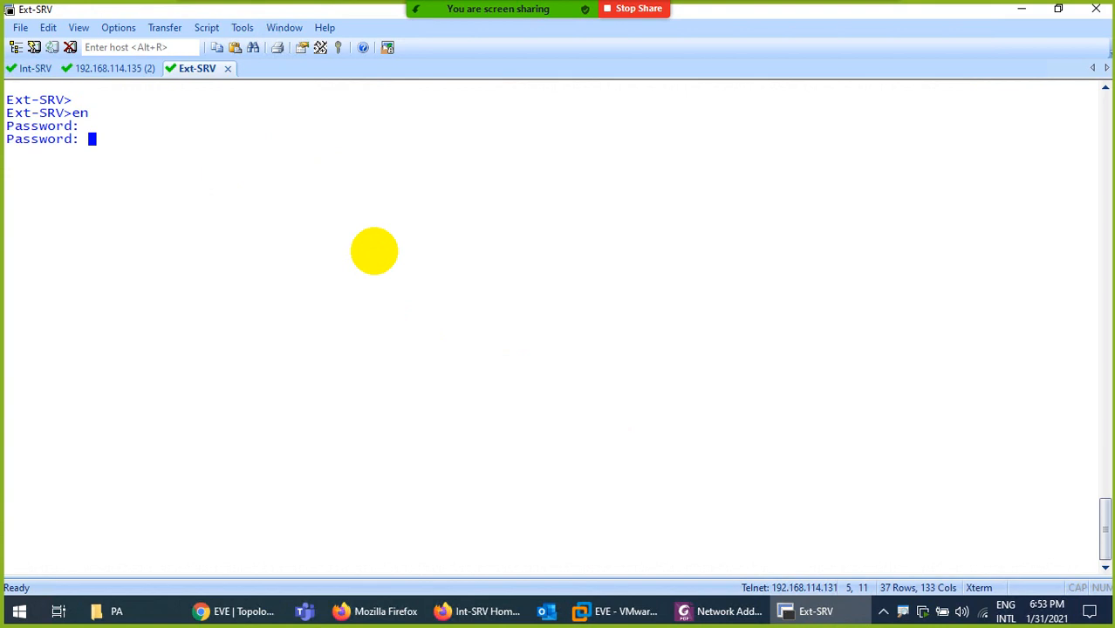
{"action": "key", "text": "Return"}
Telnet from Ext-SRV to 192.168.114.100 port 80 and highlight the destination address
{"action": "type", "text": "te"}
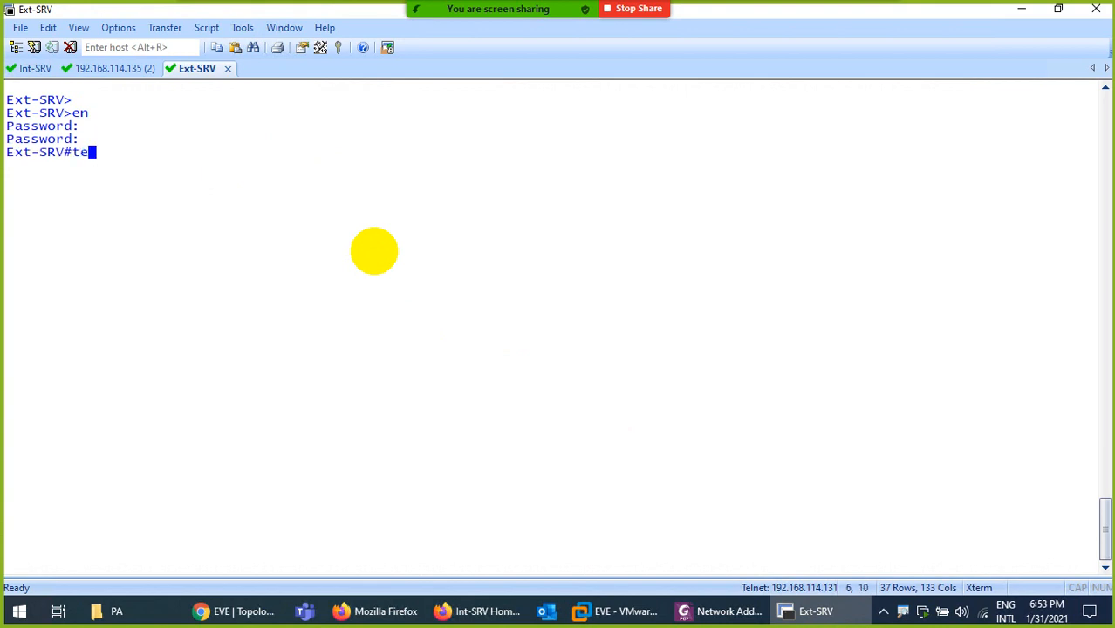
{"action": "type", "text": "ln"}
{"action": "key", "text": "Tab"}
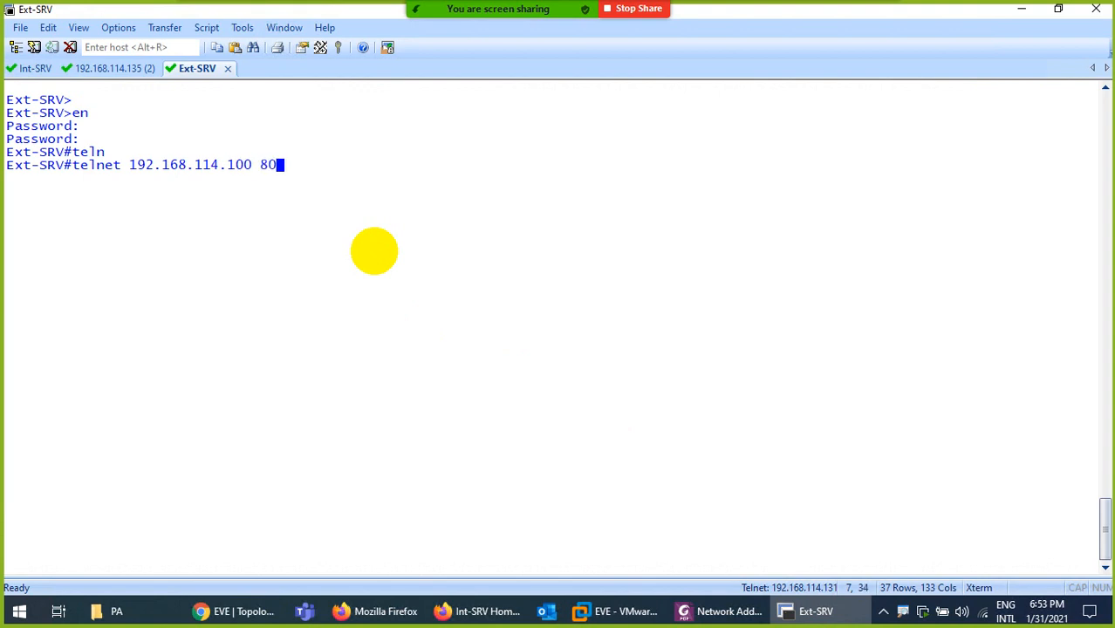
{"action": "type", "text": "192.168.114.100 80"}
{"action": "key", "text": "Return"}
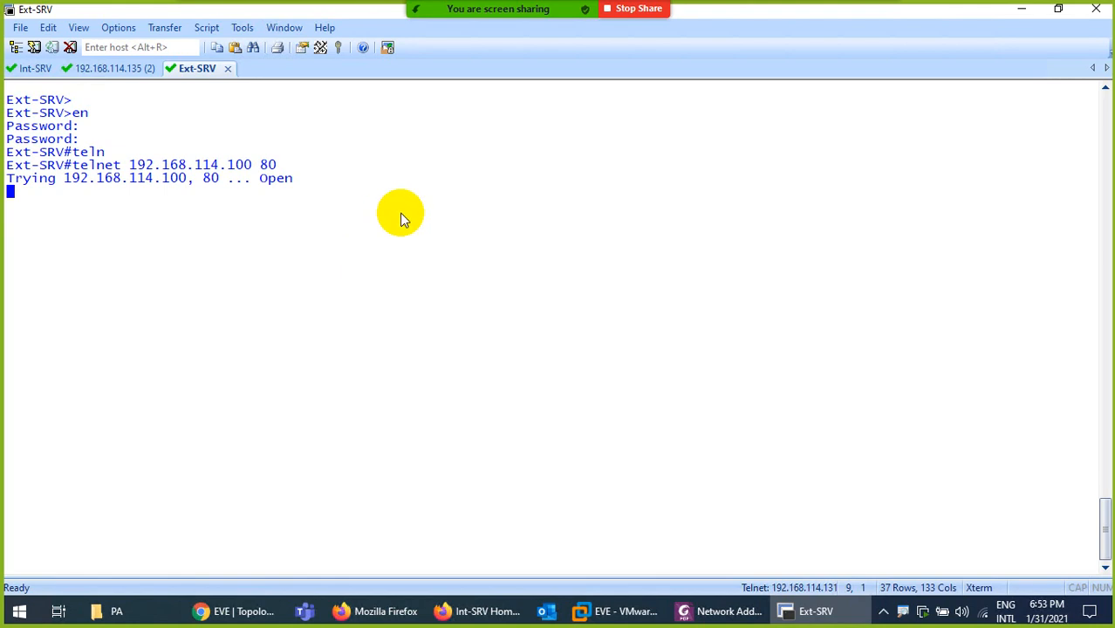
{"action": "left_click_drag", "start_coordinate": [253, 164], "coordinate": [140, 169]}
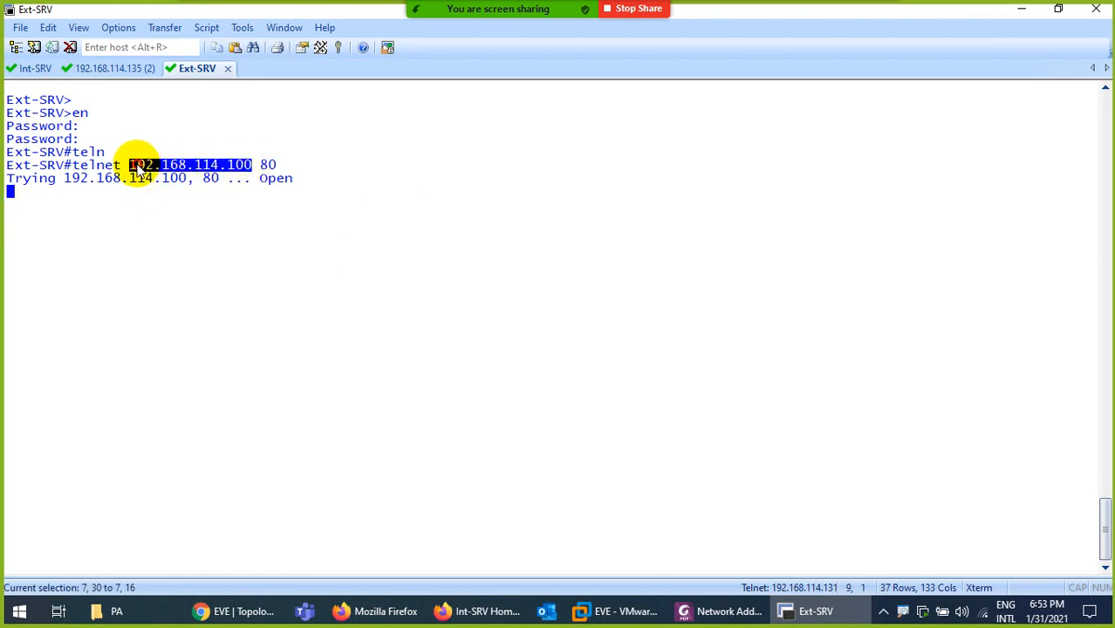
Scroll back through the Int-SRV console history
{"action": "left_click", "coordinate": [26, 70]}
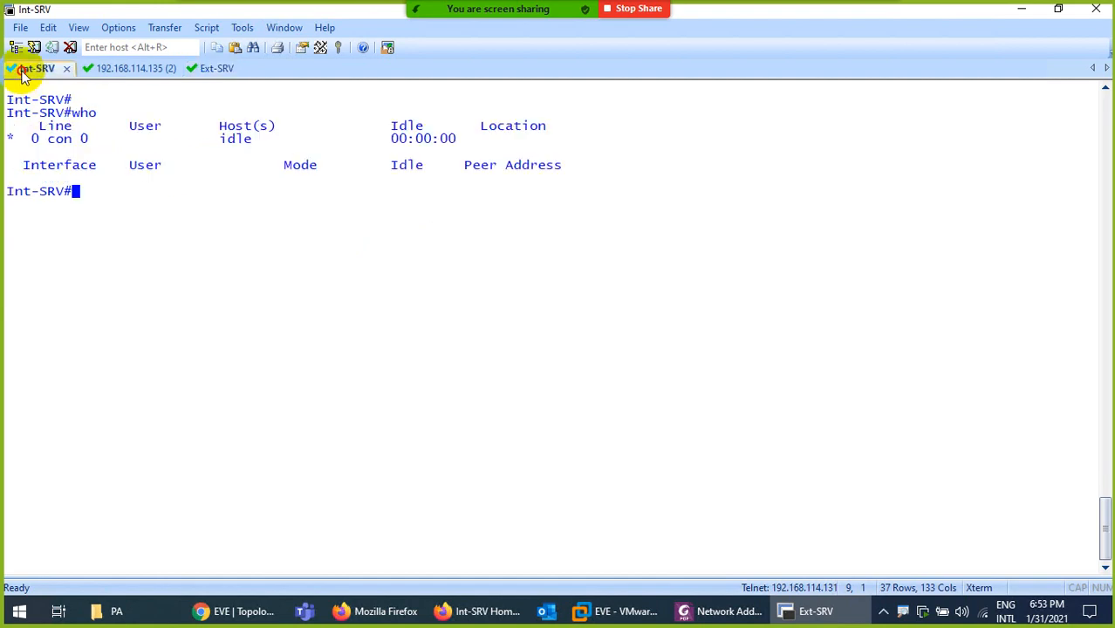
{"action": "scroll", "coordinate": [262, 177], "scroll_direction": "up", "scroll_amount": 12}
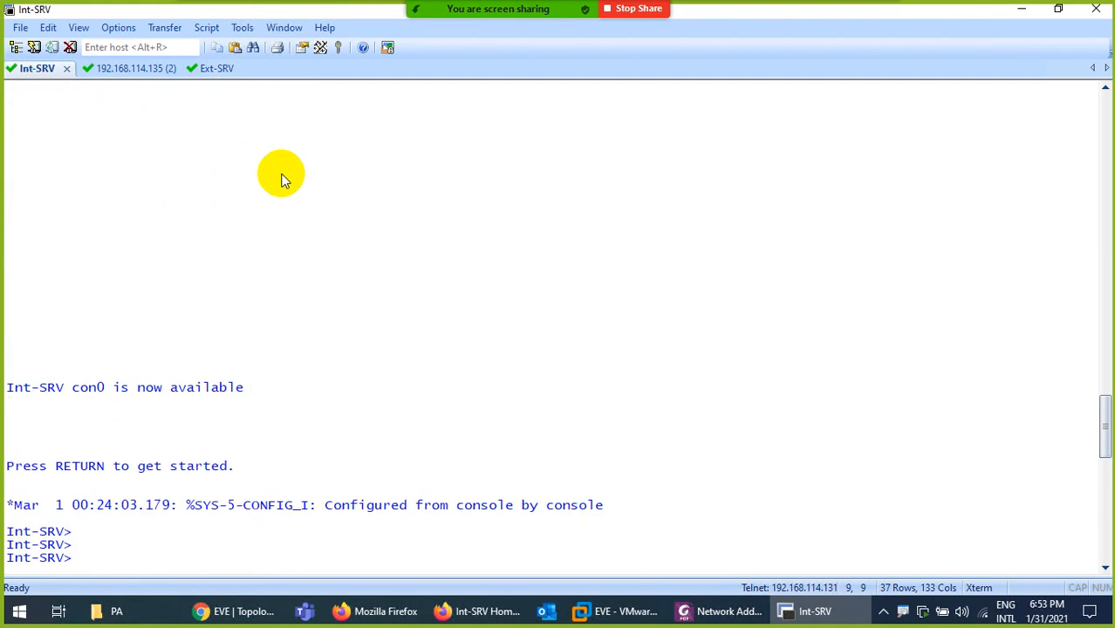
{"action": "scroll", "coordinate": [279, 177], "scroll_direction": "up", "scroll_amount": 5}
{"action": "scroll", "coordinate": [262, 187], "scroll_direction": "down", "scroll_amount": 16}
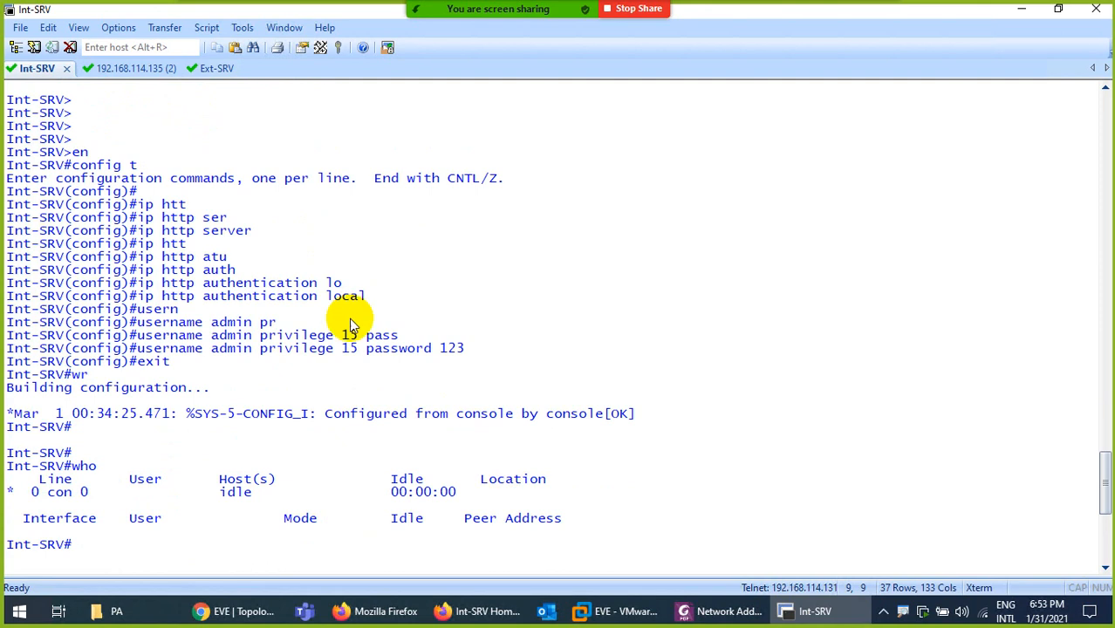
Highlight port 80 in Ext-SRV's telnet command, then minimise the remote desktop window
{"action": "left_click", "coordinate": [208, 77]}
{"action": "left_click_drag", "start_coordinate": [284, 164], "coordinate": [253, 164]}
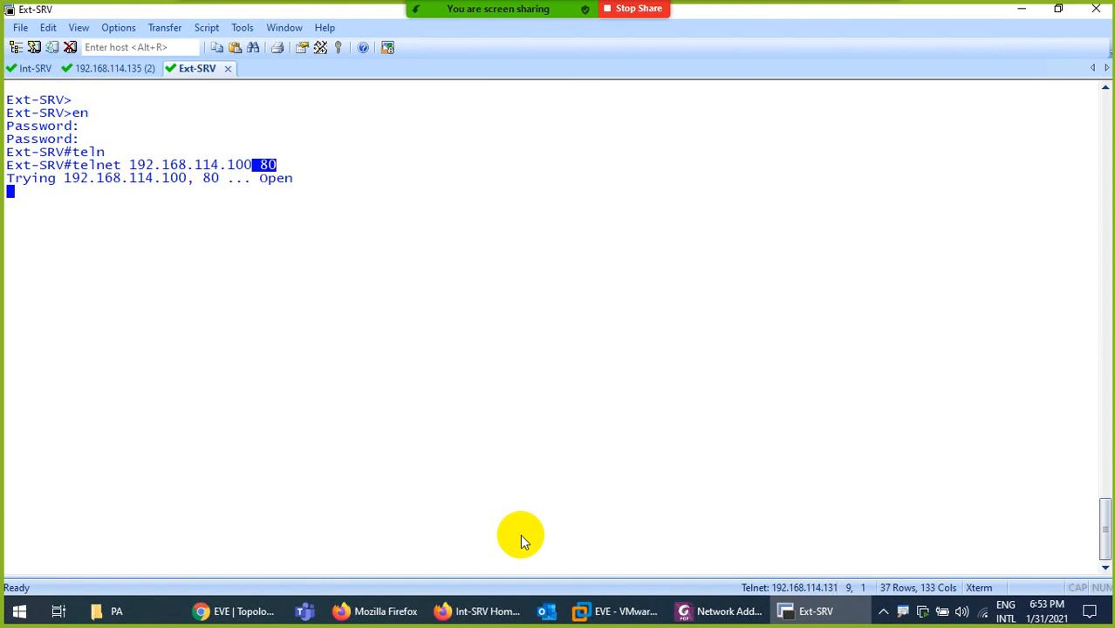
{"action": "mouse_move", "coordinate": [804, 5]}
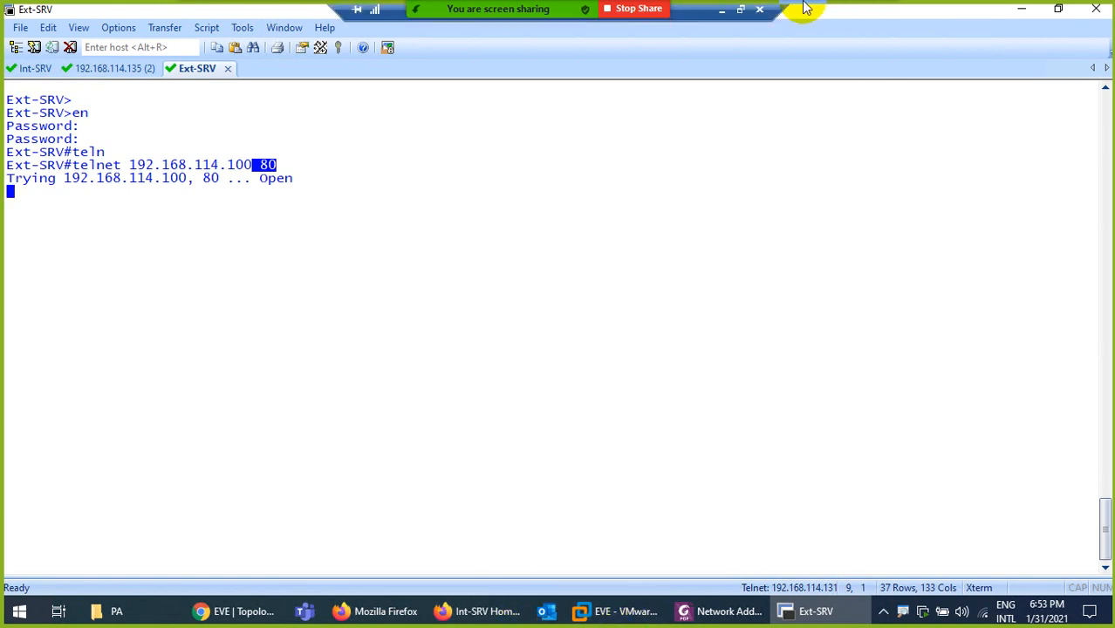
{"action": "left_click", "coordinate": [721, 9]}
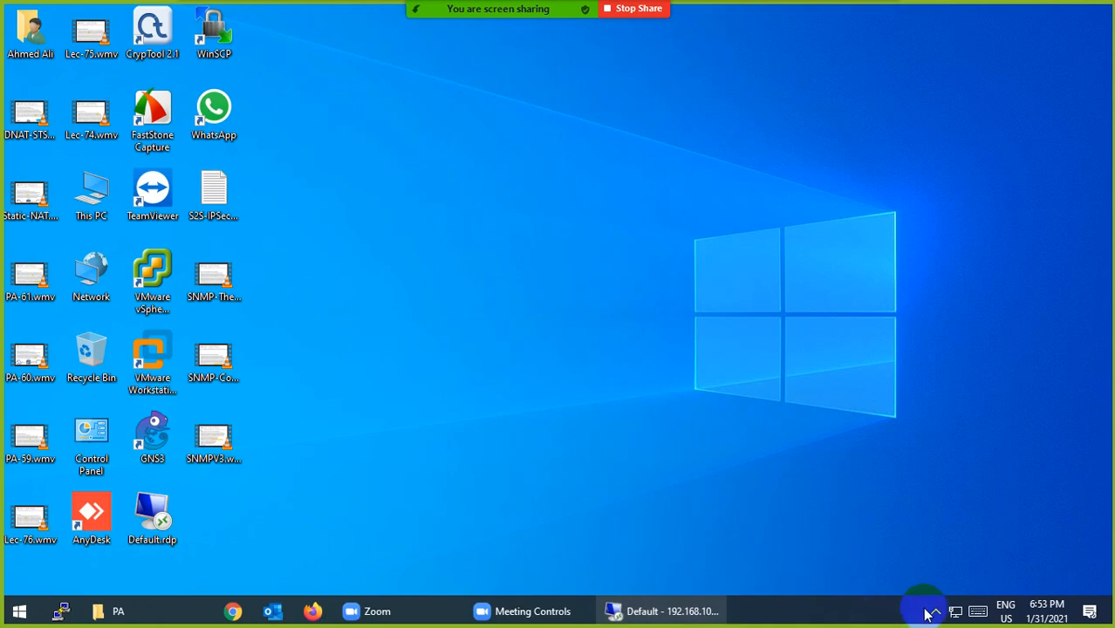